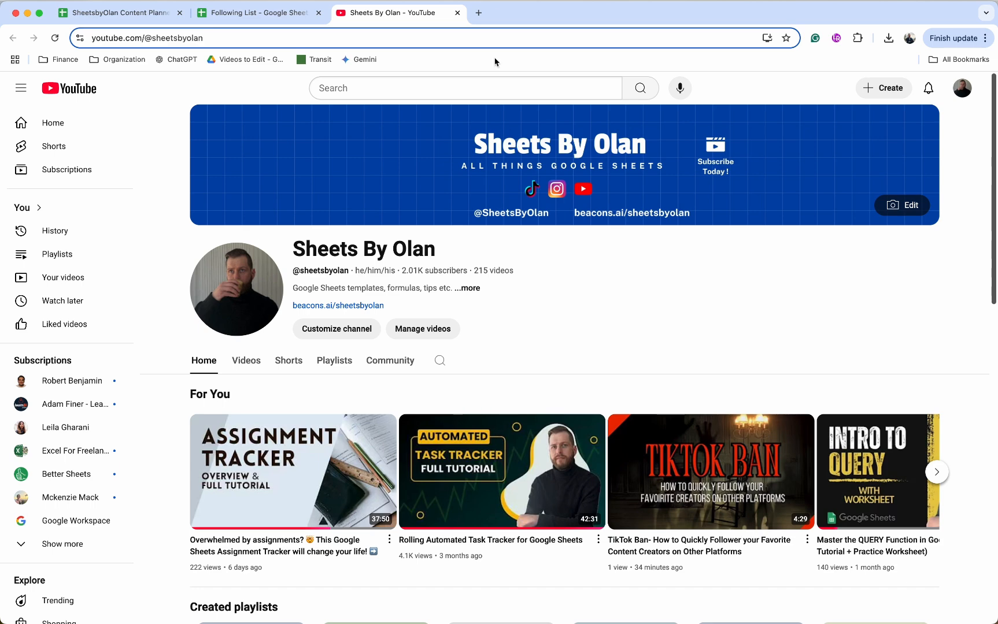
# Close the YouTube page, set the platform dropdown in A1 to Instagram, and check the first profile link.
pyautogui.click(457, 13)
pyautogui.doubleClick(191, 184)
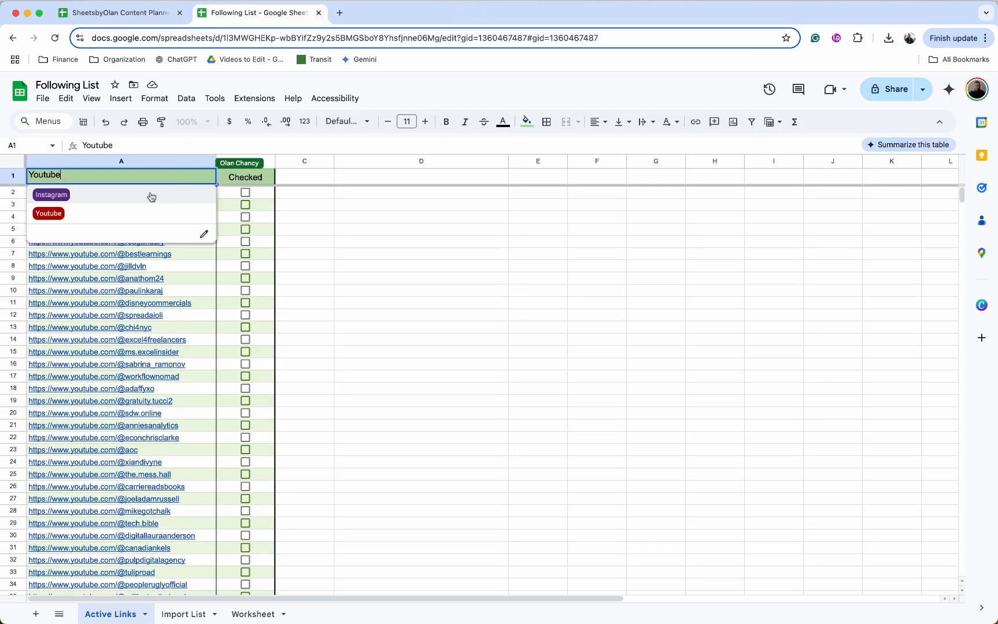
pyautogui.click(144, 200)
pyautogui.click(124, 194)
pyautogui.click(120, 213)
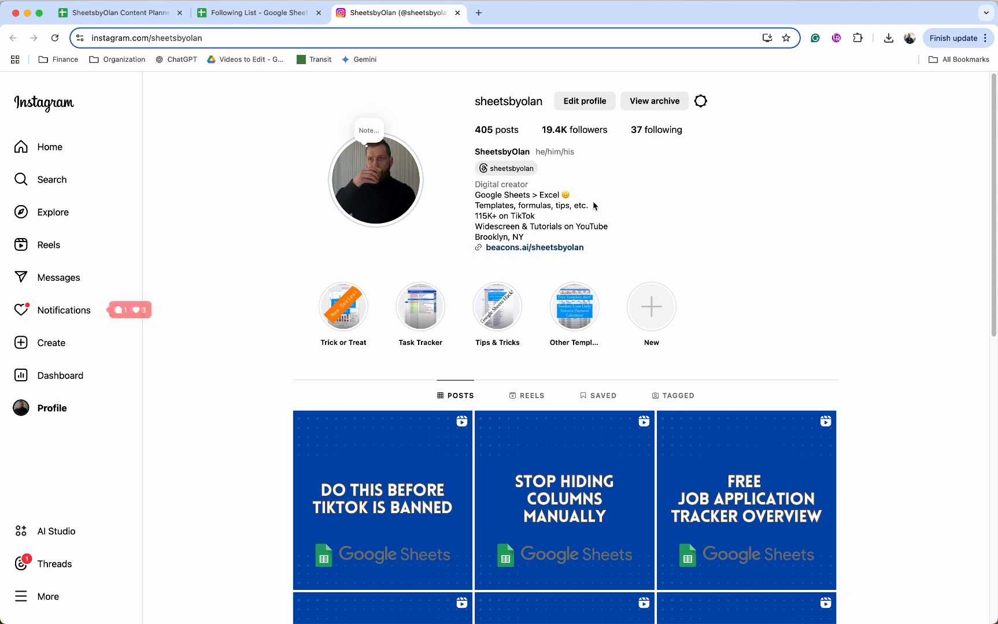
pyautogui.click(457, 13)
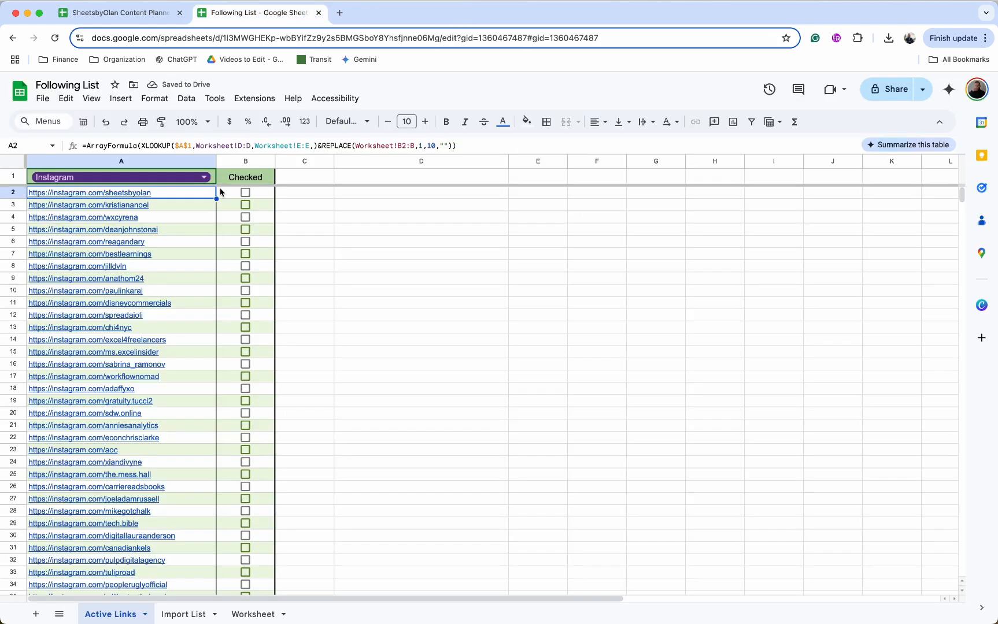
pyautogui.click(198, 196)
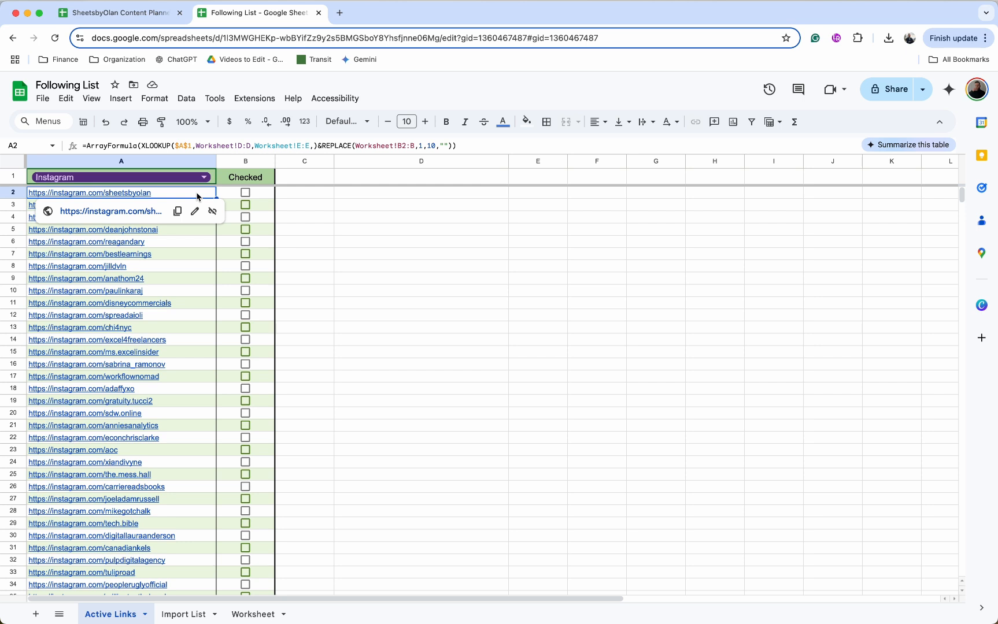
# Create a new blank spreadsheet from the Following List file.
pyautogui.click(261, 195)
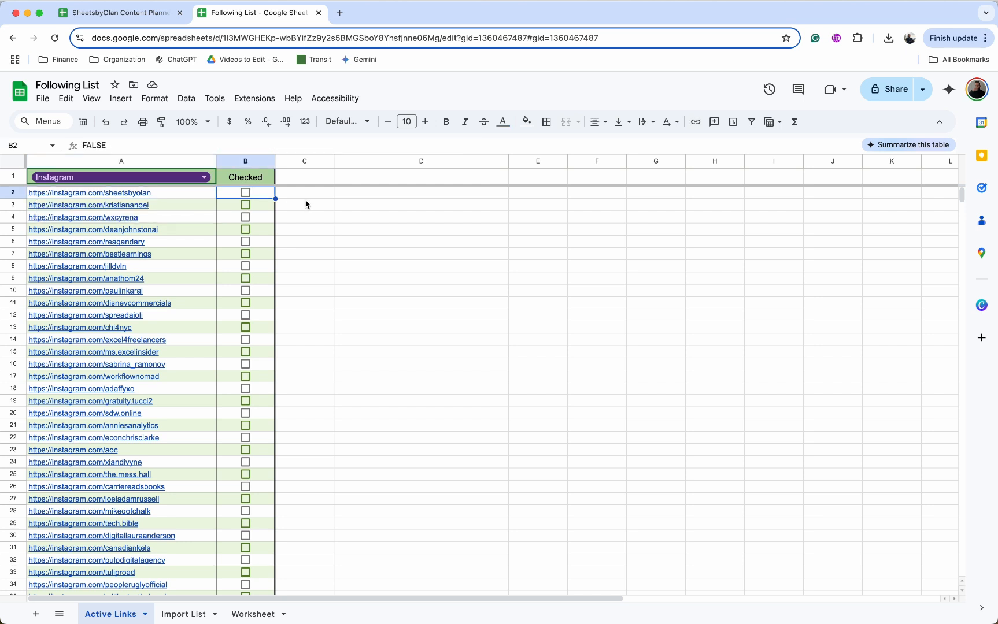
pyautogui.click(304, 201)
pyautogui.click(44, 100)
pyautogui.moveTo(61, 121)
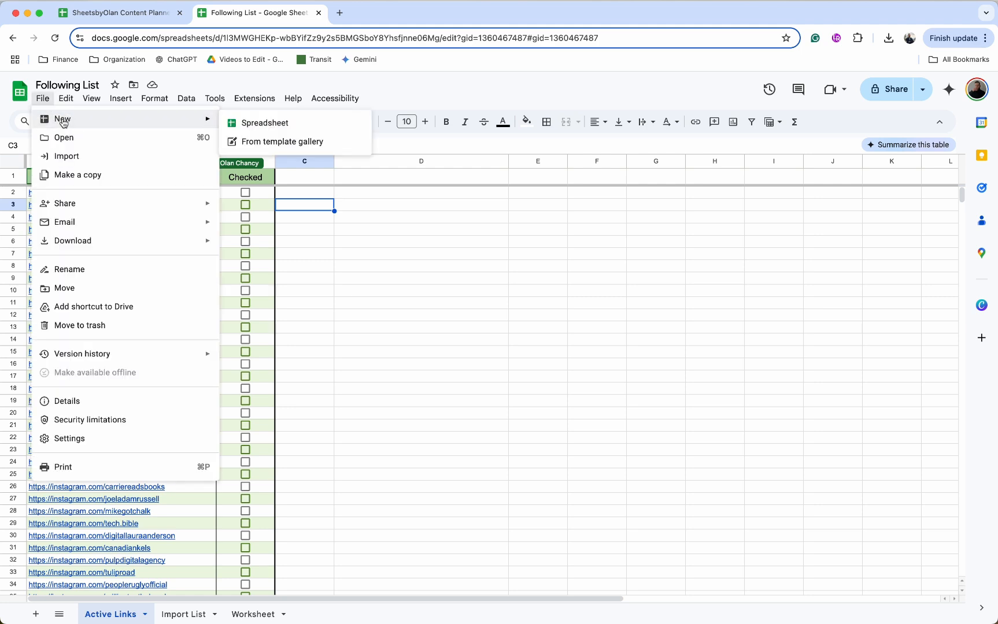
pyautogui.click(259, 122)
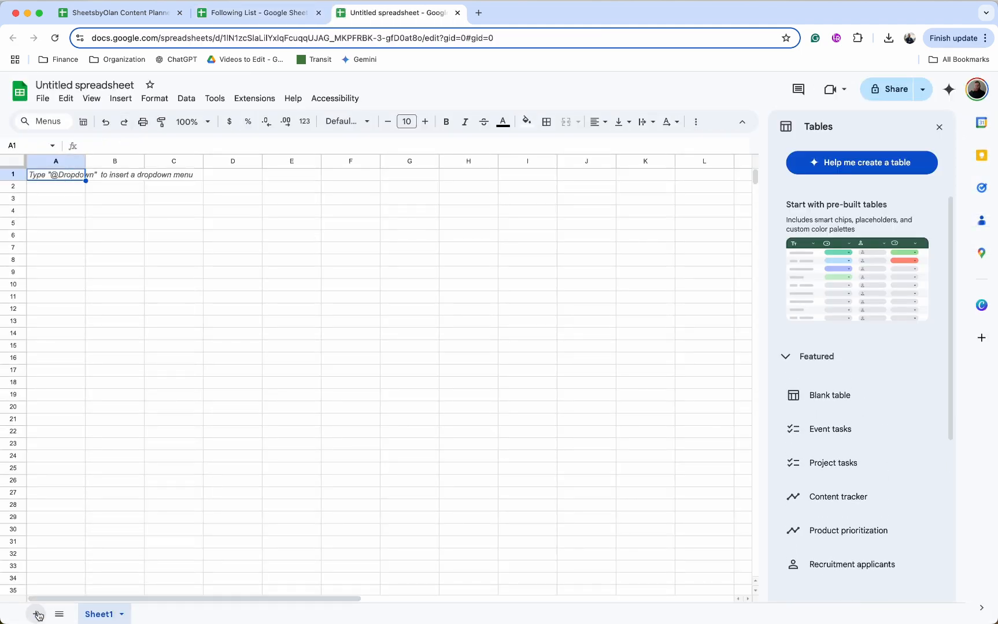
# Rename Sheet1 of the new spreadsheet as "Active Links".
pyautogui.click(122, 614)
pyautogui.click(125, 472)
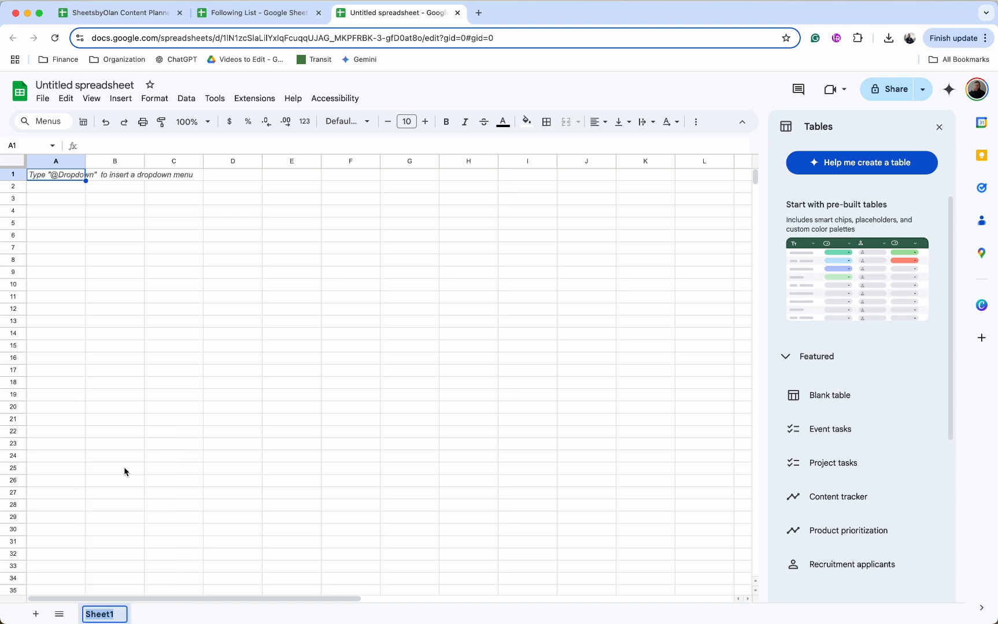
pyautogui.write('Active ')
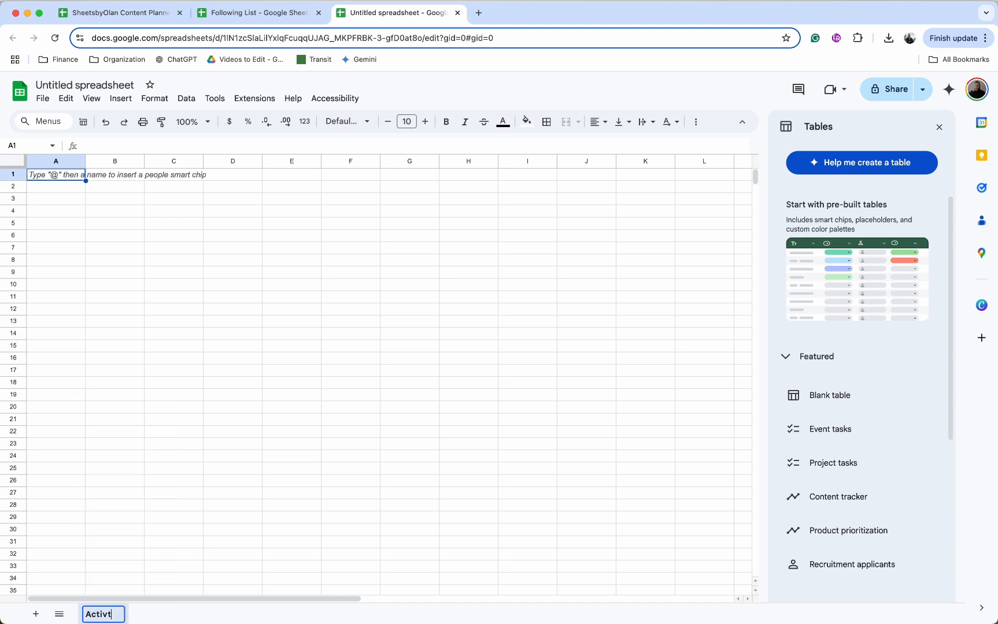
pyautogui.write('Links')
pyautogui.press('Return')
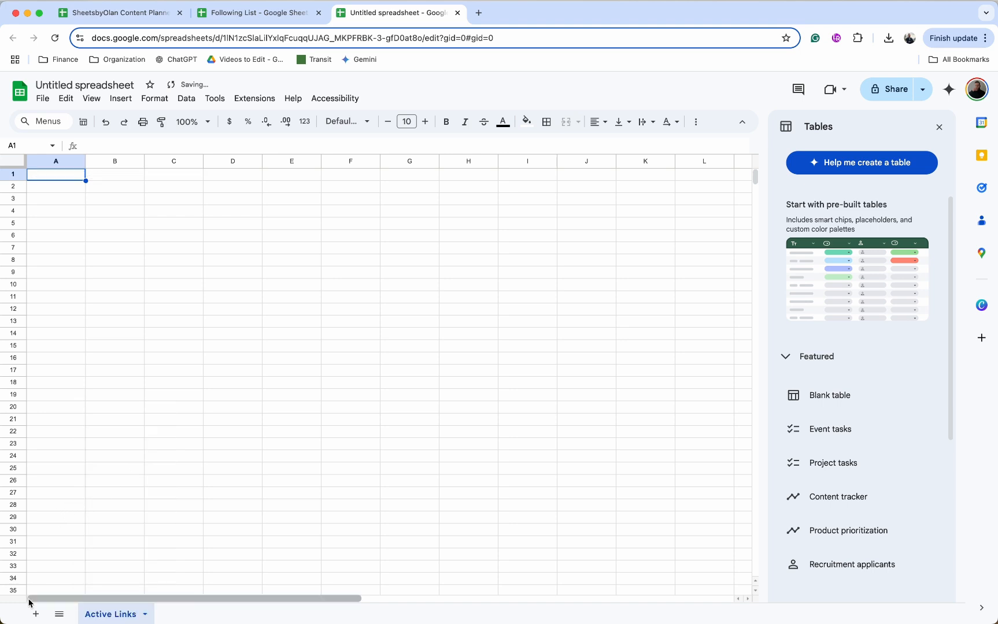
# Add a second sheet and name it "Import List".
pyautogui.click(35, 614)
pyautogui.rightClick(172, 614)
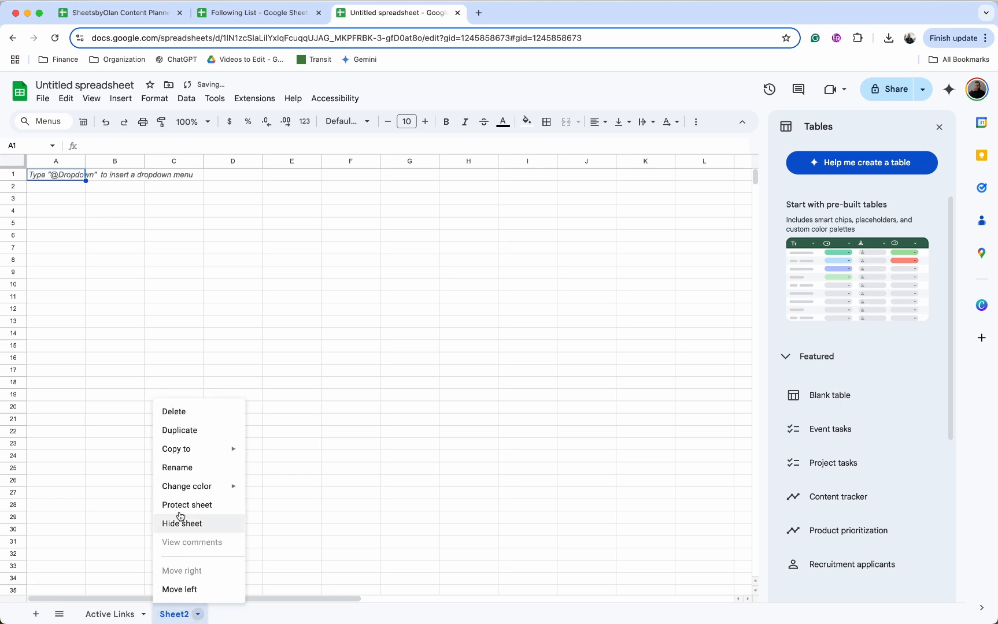
pyautogui.click(177, 468)
pyautogui.write('Impo')
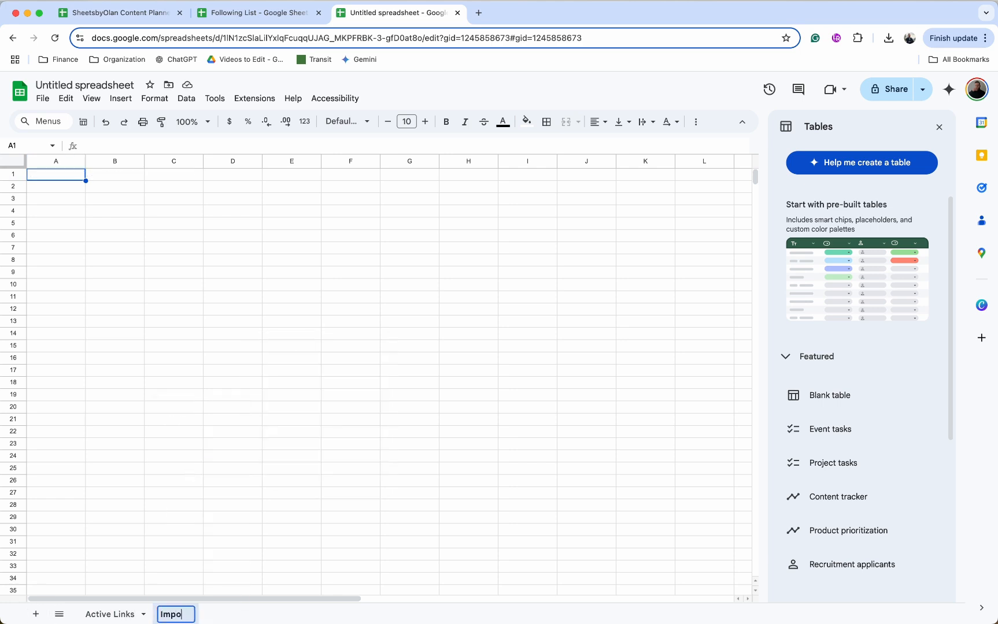
pyautogui.write('rt List')
pyautogui.press('Return')
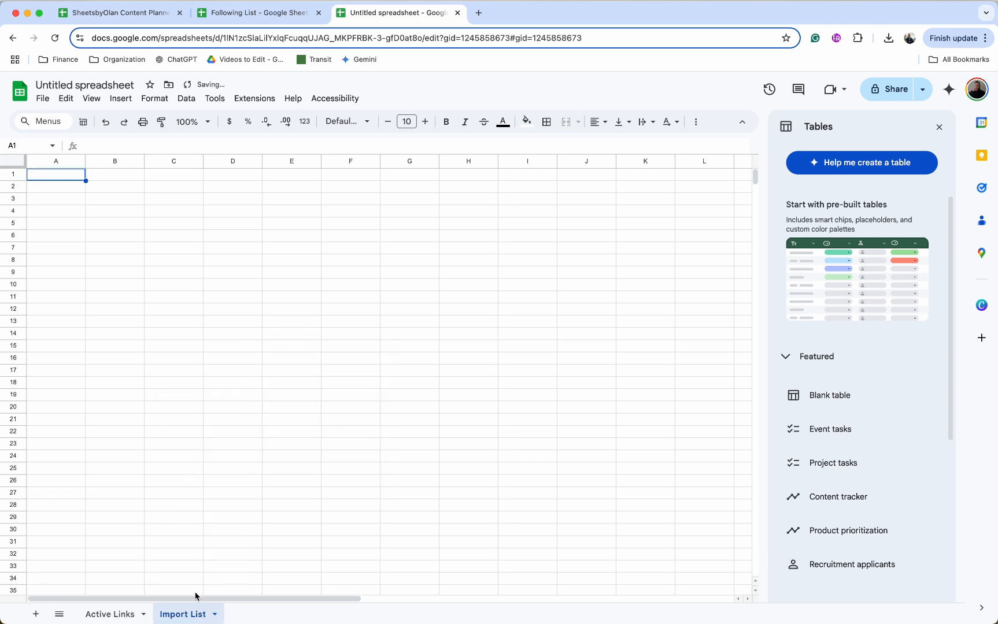
# Add a third sheet and name it "Worksheet".
pyautogui.click(35, 614)
pyautogui.rightClick(245, 614)
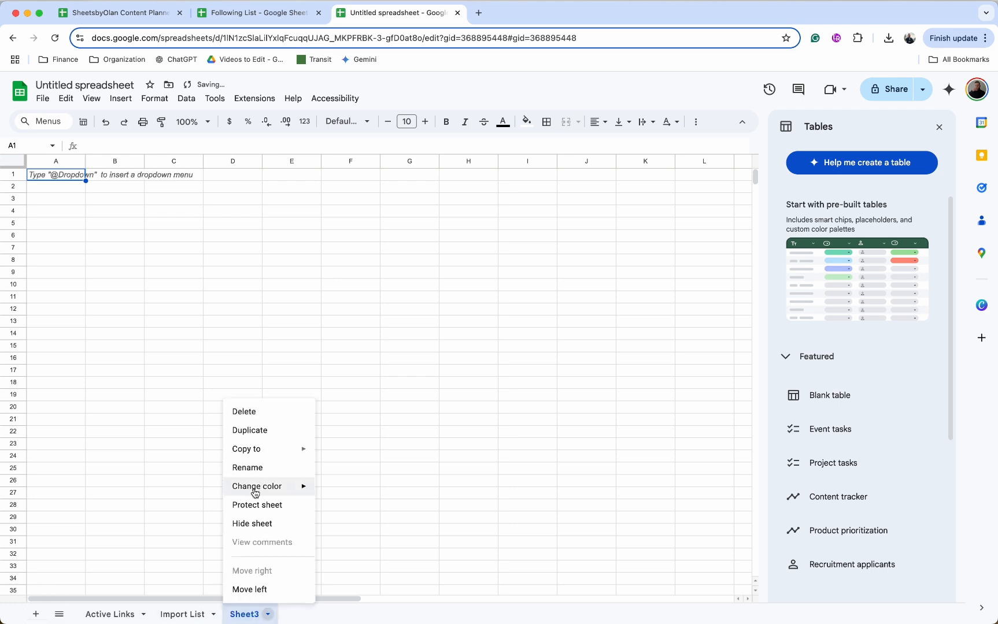
pyautogui.click(262, 468)
pyautogui.write('Worksheet')
pyautogui.press('Return')
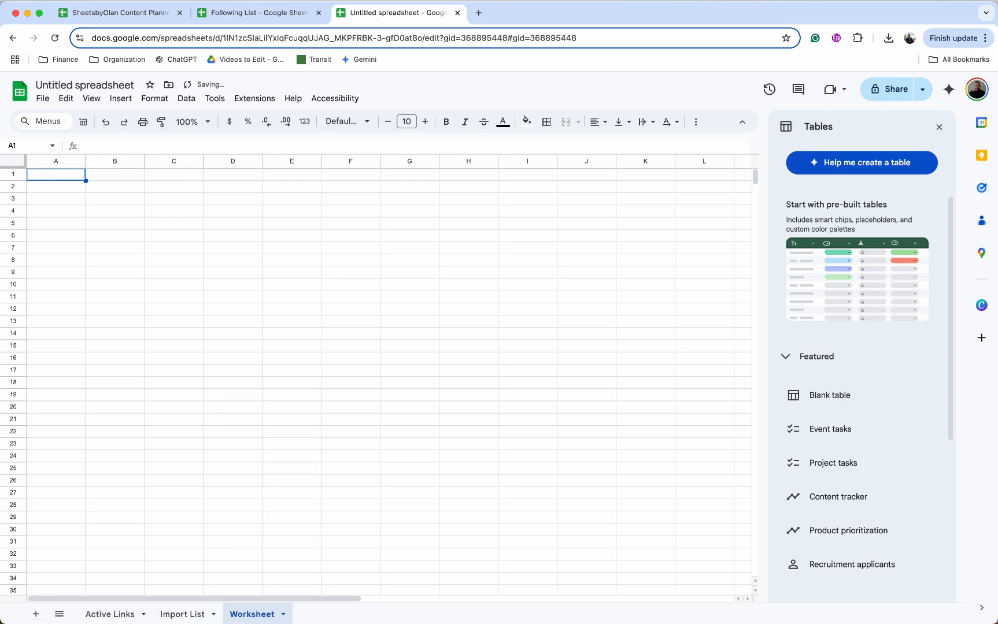
# Enter the header "Import List" in cell A1 of the Import List sheet.
pyautogui.click(191, 614)
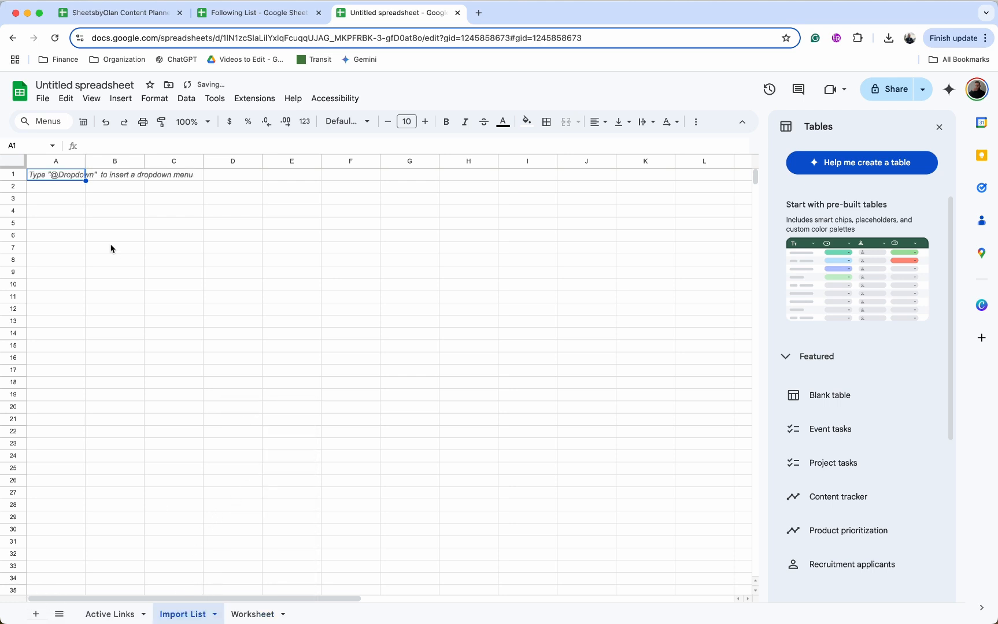
pyautogui.click(67, 176)
pyautogui.write('Im')
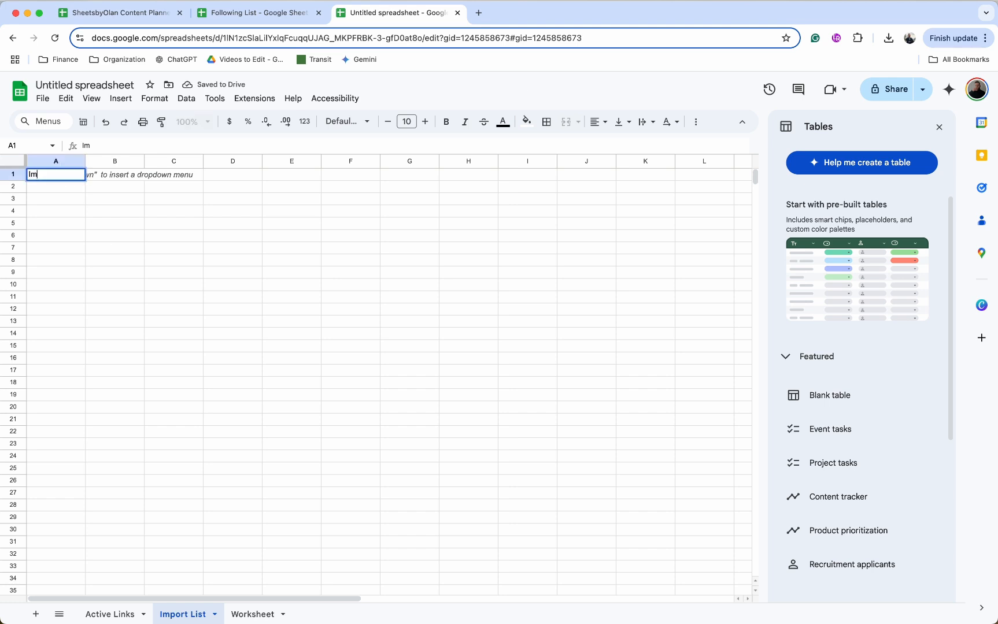
pyautogui.write('port List')
pyautogui.press('Return')
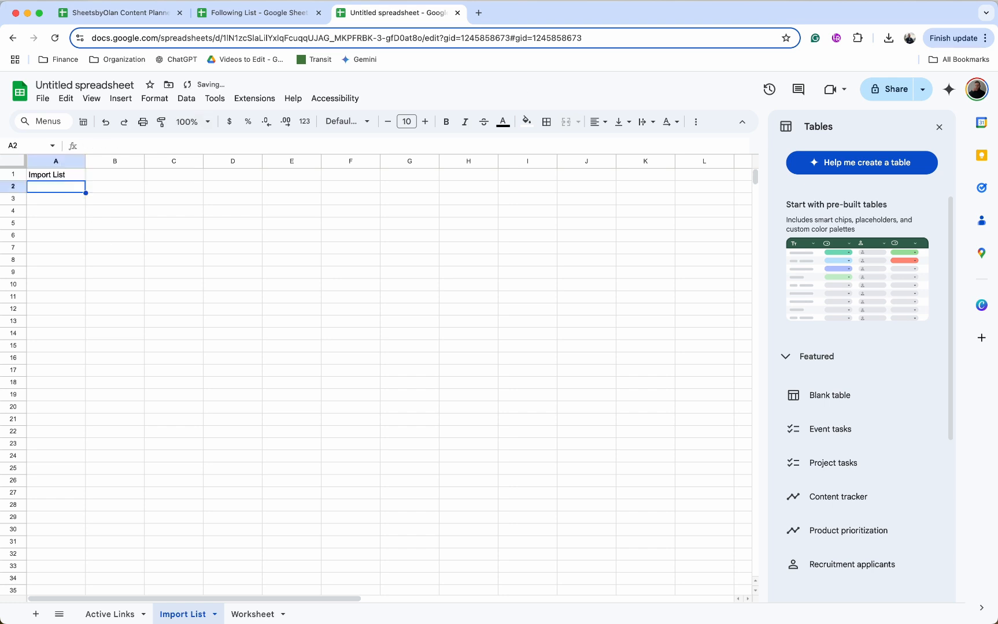
# Switch to the text editor, copy all the contents of Following.txt, and paste them into the Import List sheet starting at A2.
pyautogui.press('super+Tab')
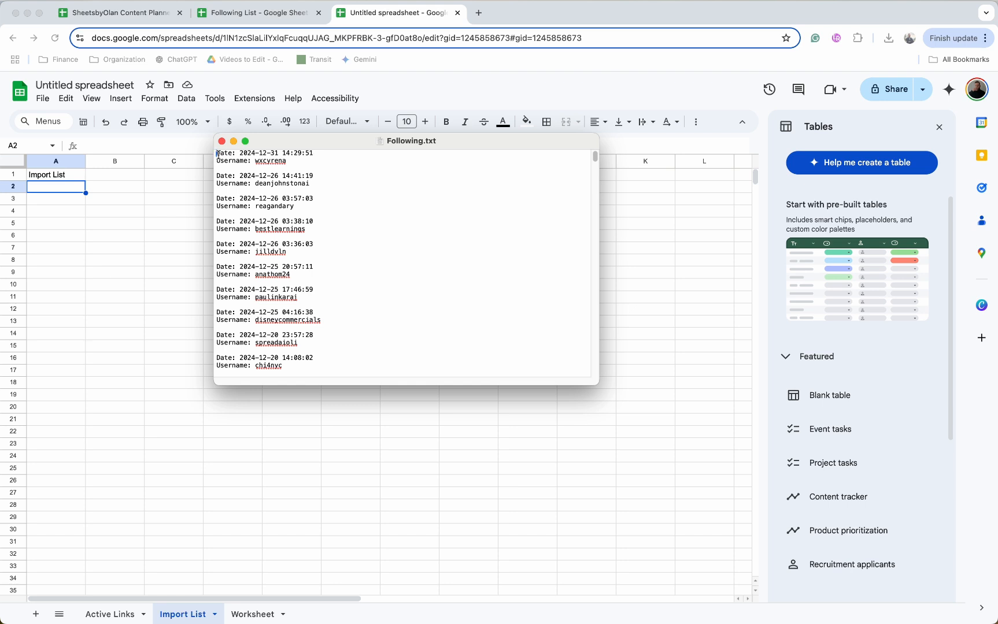
pyautogui.press('super+shift+Down')
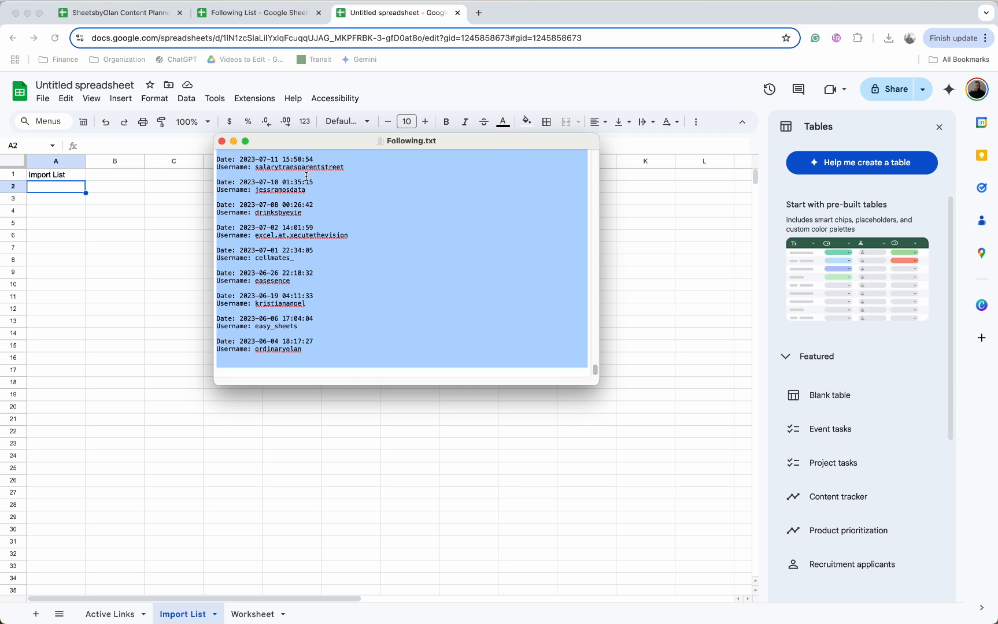
pyautogui.click(64, 195)
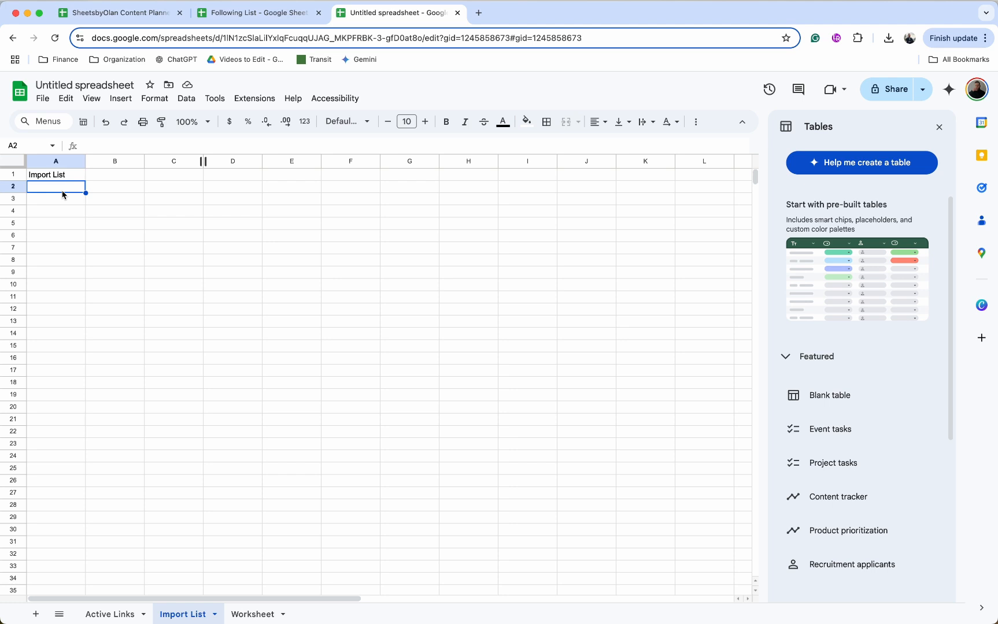
pyautogui.hotkey('ctrl', 'v')
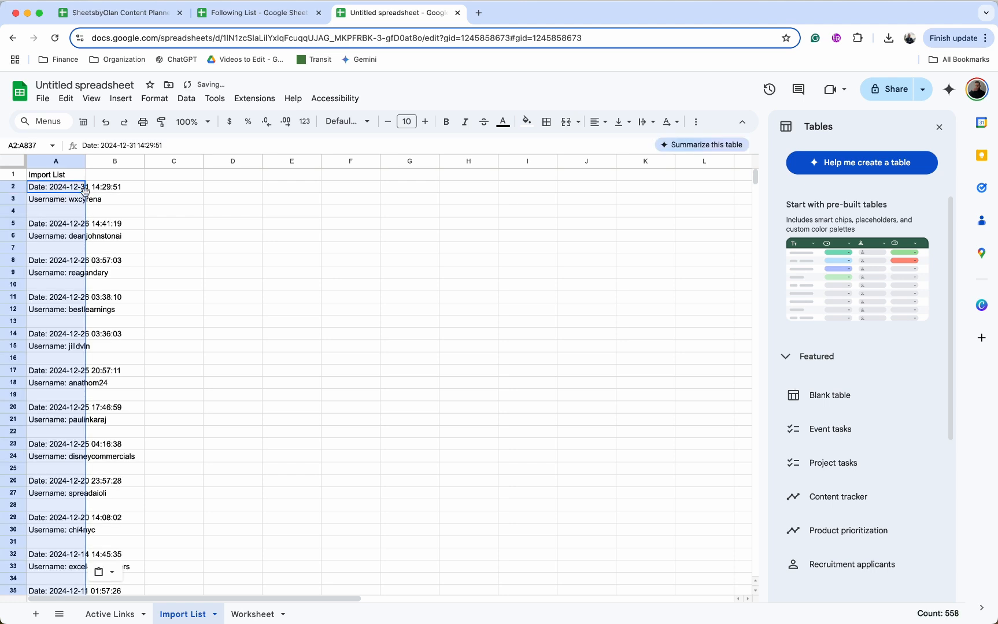
pyautogui.click(67, 190)
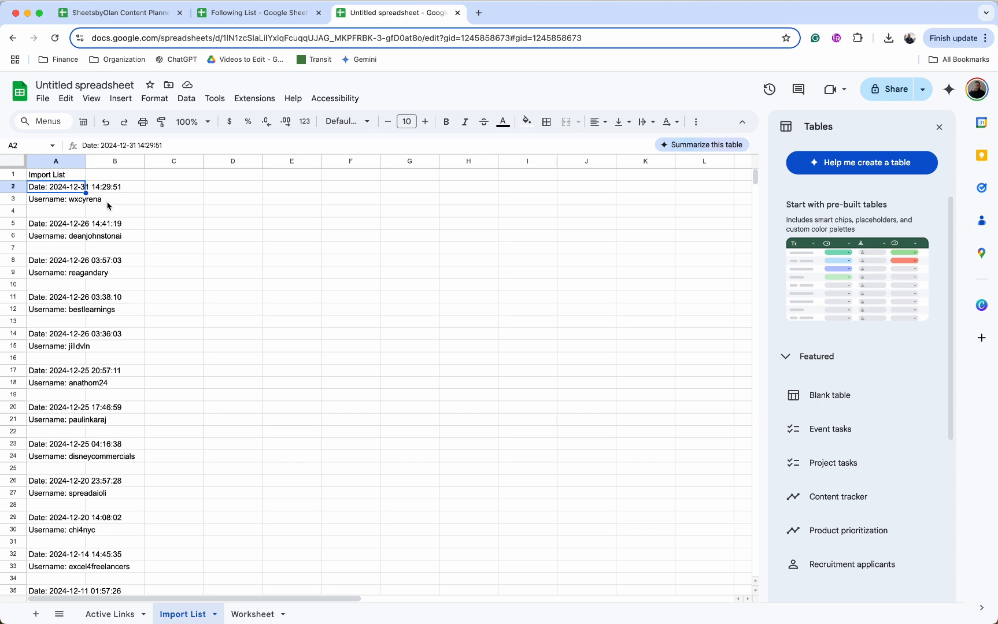
# Enter the header "Simplified" in cell A1 of the Worksheet sheet.
pyautogui.click(257, 614)
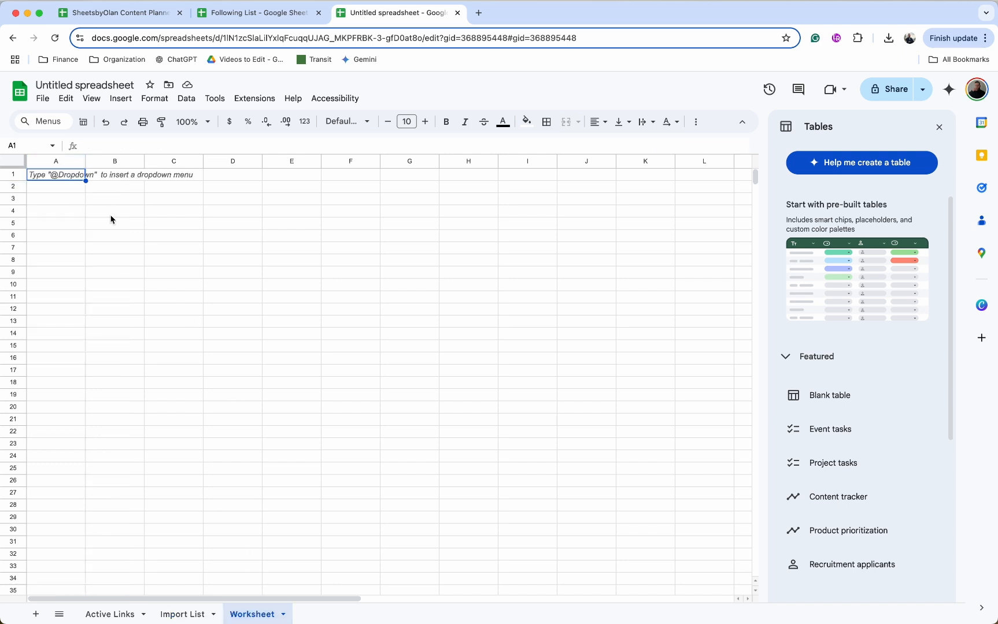
pyautogui.click(58, 175)
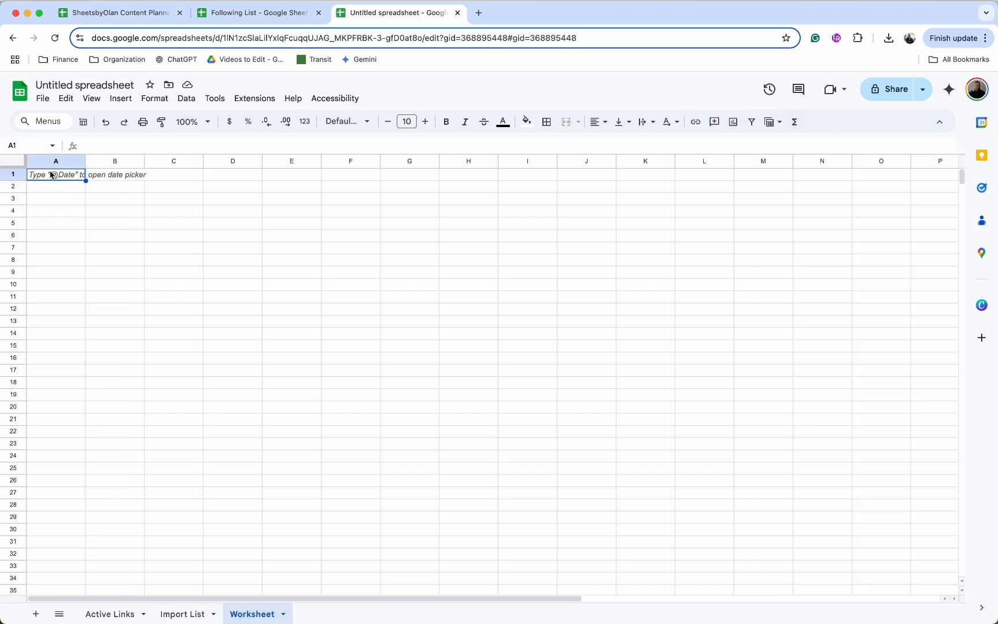
pyautogui.write('Simplified')
pyautogui.press('Return')
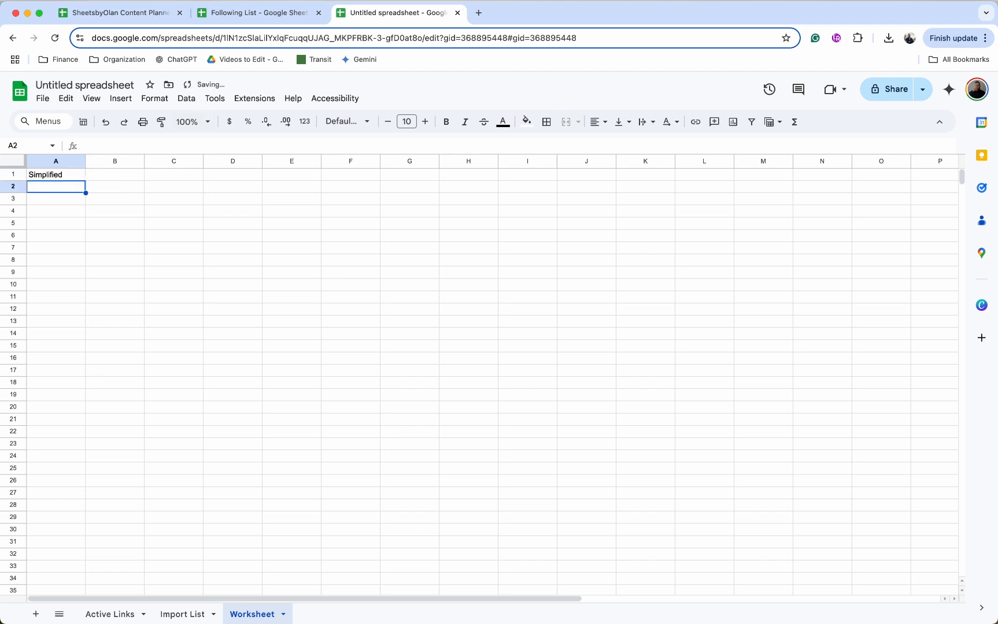
# Enter =WRAPROWS('Import List'!A2:A,3) in A2 of the Worksheet sheet and compare the result with the imported list.
pyautogui.write('=wraprow')
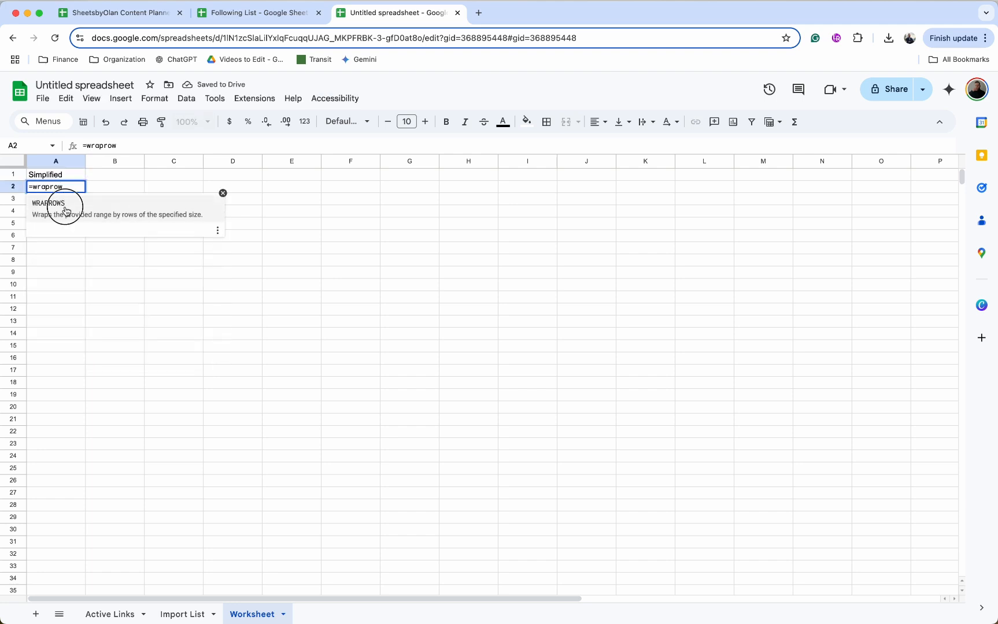
pyautogui.click(62, 206)
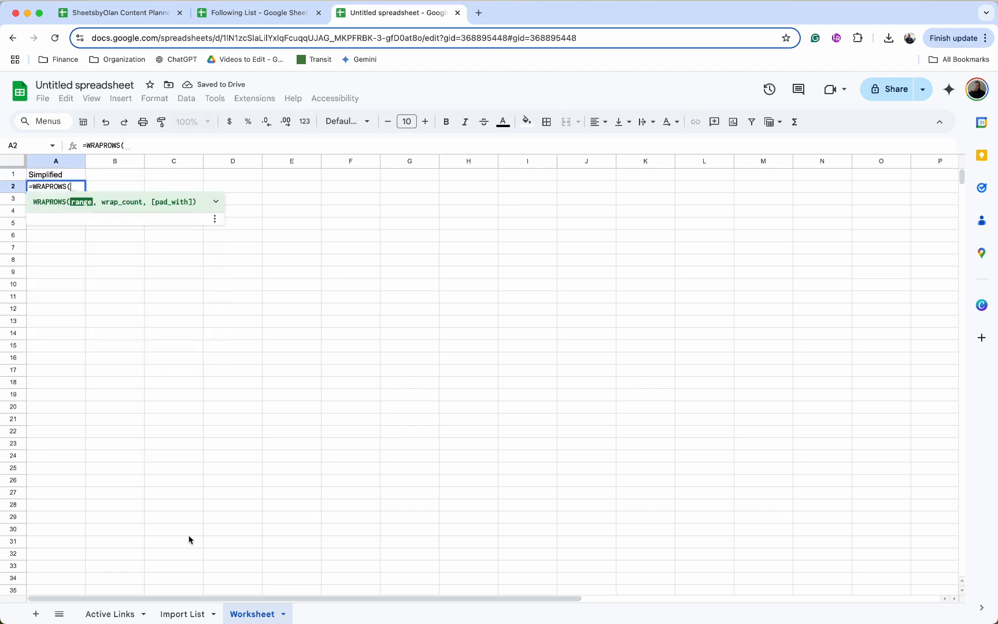
pyautogui.click(194, 616)
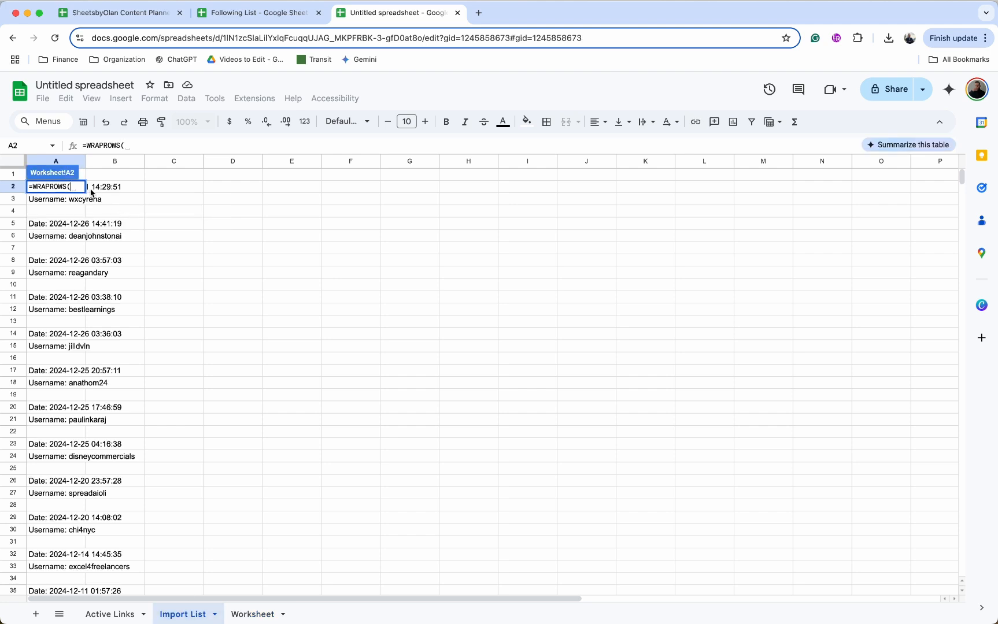
pyautogui.moveTo(68, 201); pyautogui.dragTo(60, 248)
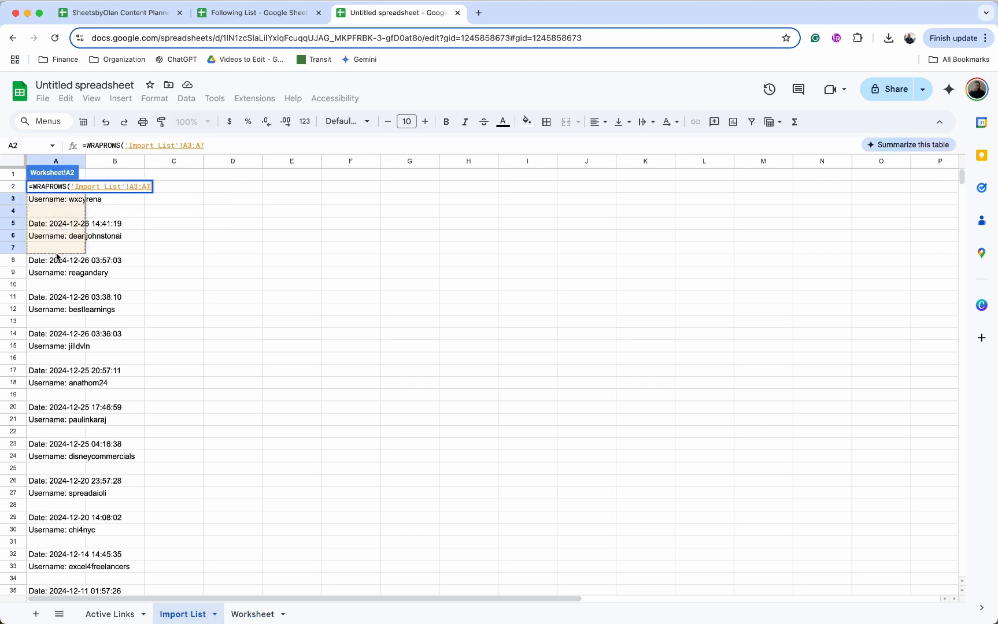
pyautogui.press('BackSpace')
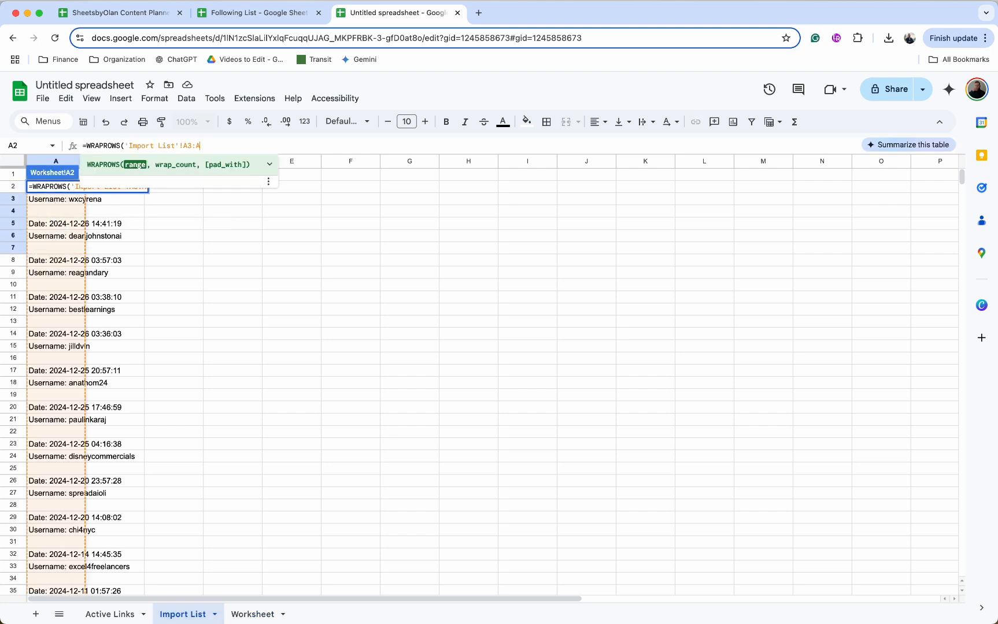
pyautogui.press('BackSpace')
pyautogui.write('2')
pyautogui.write(',')
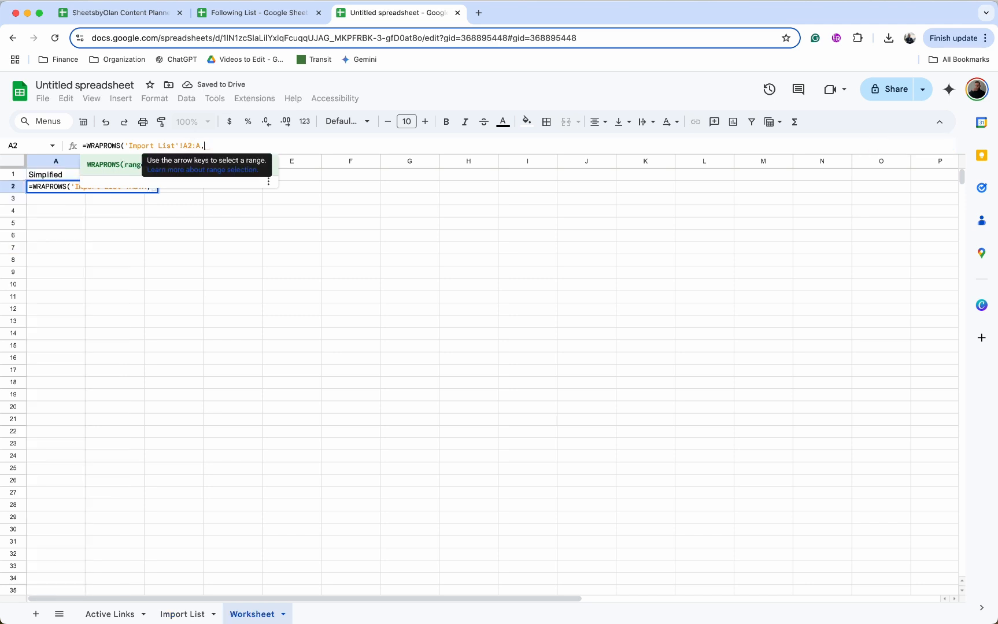
pyautogui.write('2')
pyautogui.write(')')
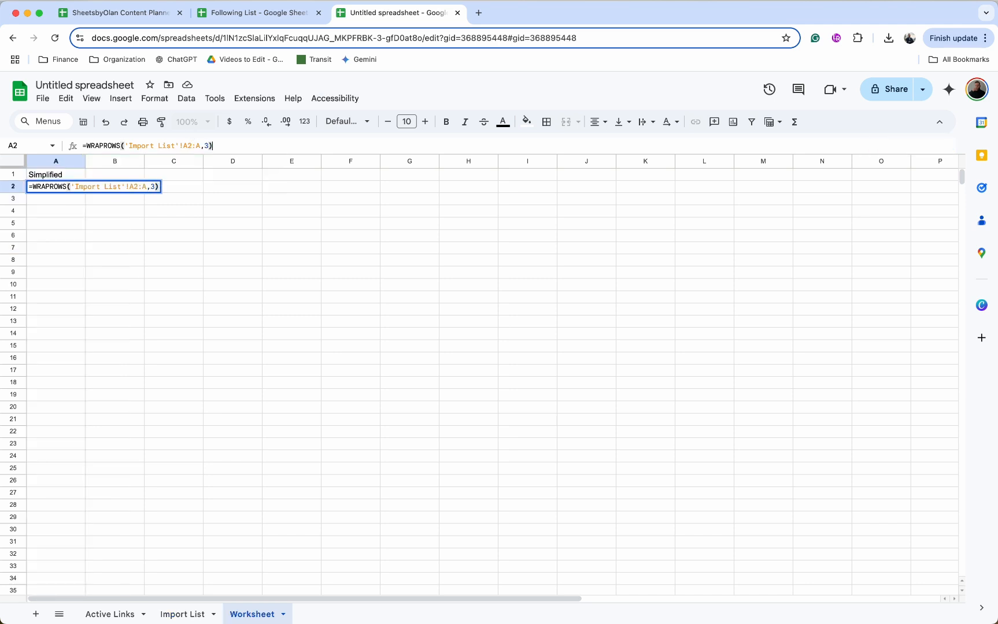
pyautogui.press('Return')
pyautogui.click(183, 613)
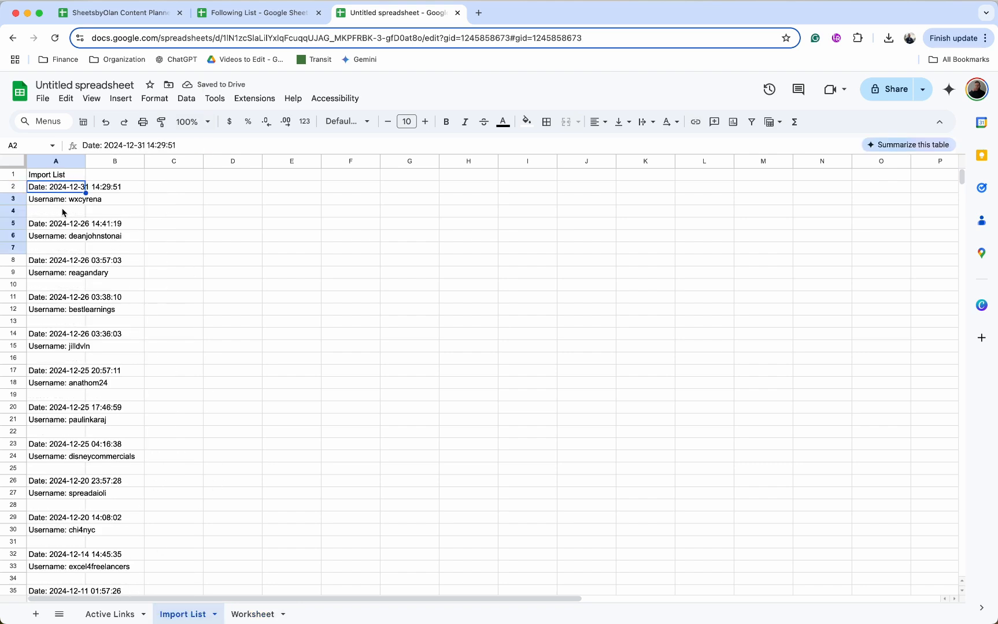
pyautogui.click(248, 614)
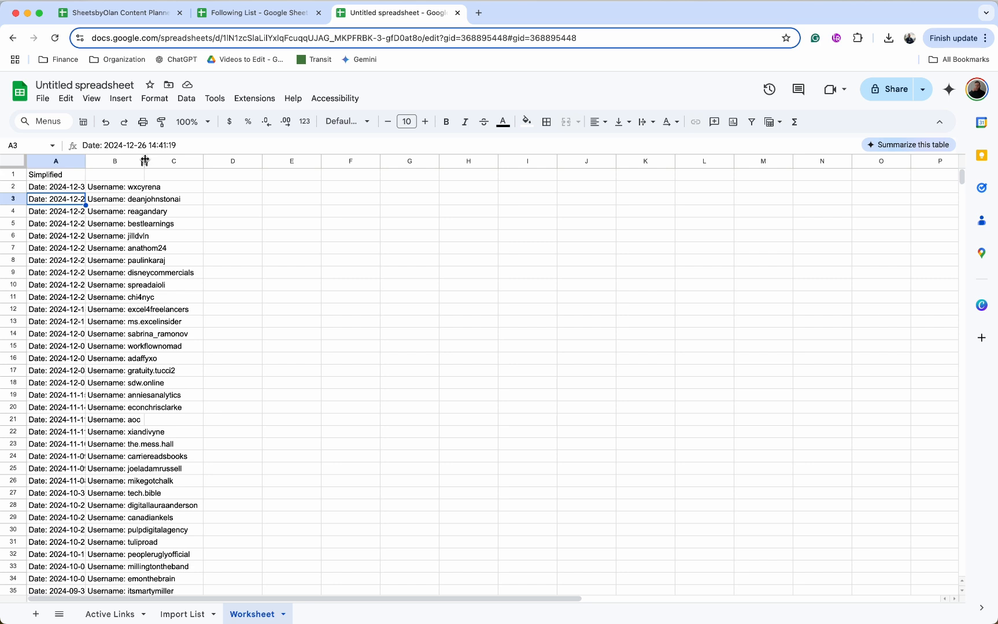
# Enter the test value "h" in C2 of the Worksheet sheet, inside the WRAPROWS output range, and delete it again.
pyautogui.click(69, 190)
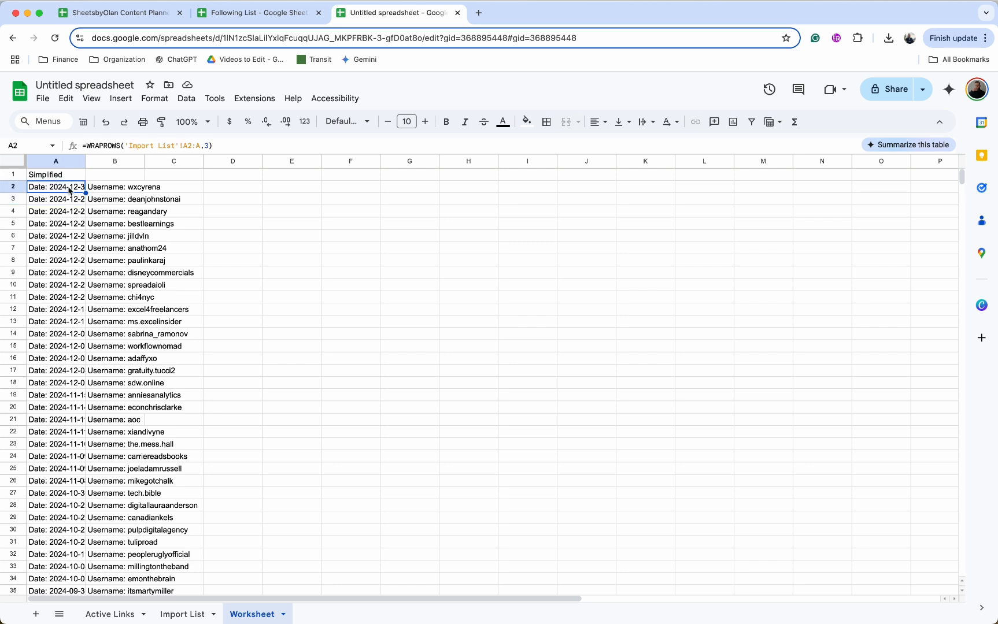
pyautogui.click(111, 192)
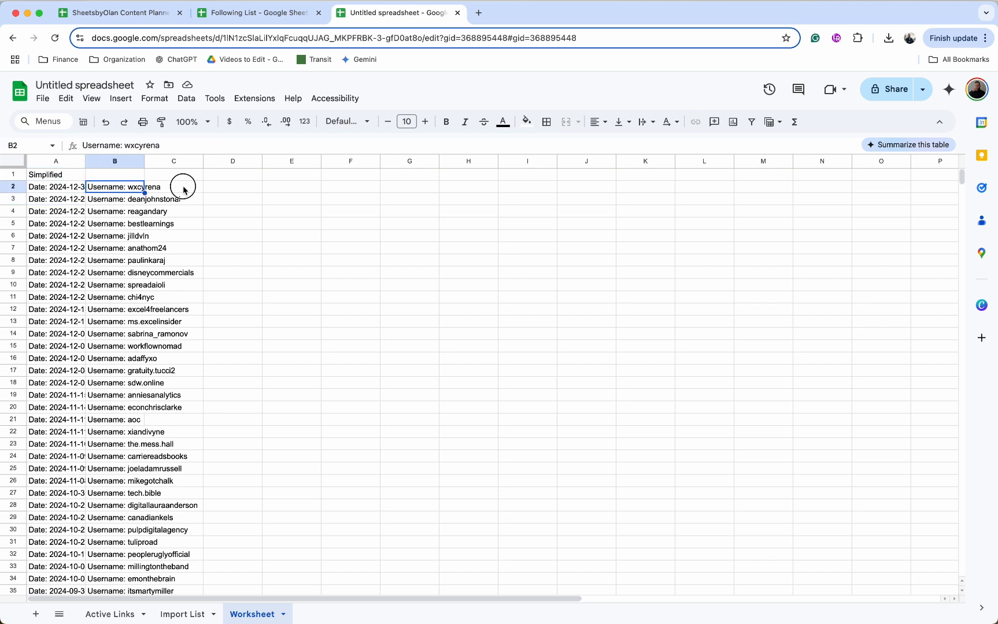
pyautogui.click(182, 190)
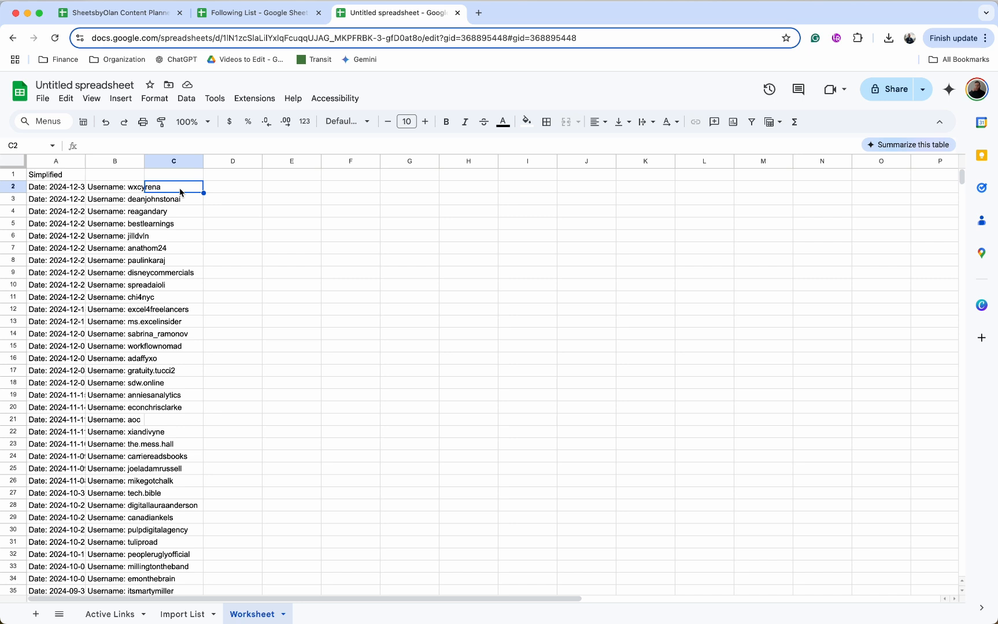
pyautogui.write('h')
pyautogui.press('Return')
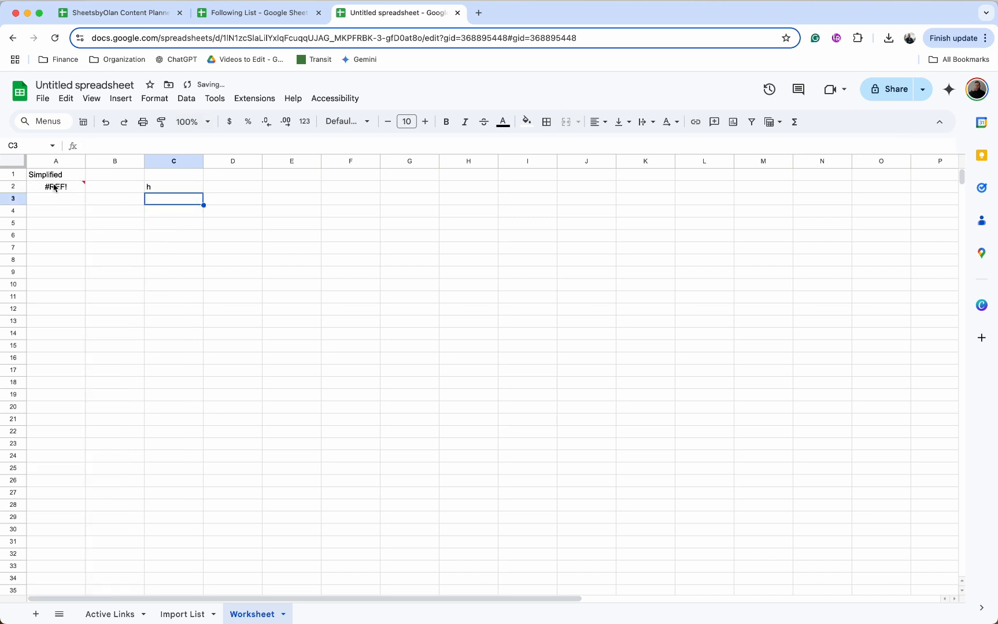
pyautogui.click(191, 192)
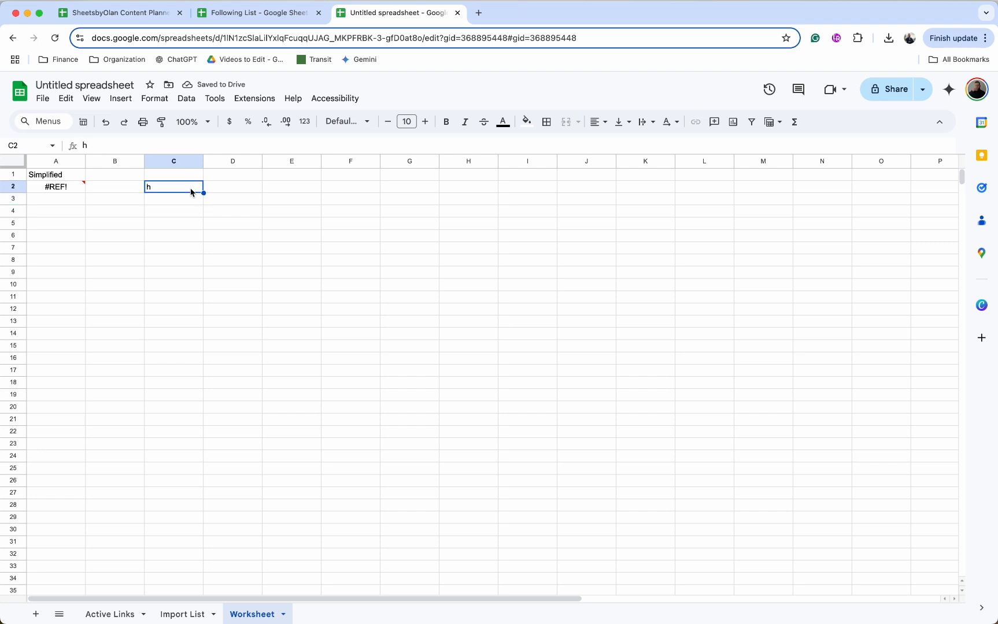
pyautogui.press('Delete')
# Enter the headers "Platform" in D1 and "Root" in E1 of the Worksheet sheet.
pyautogui.click(246, 174)
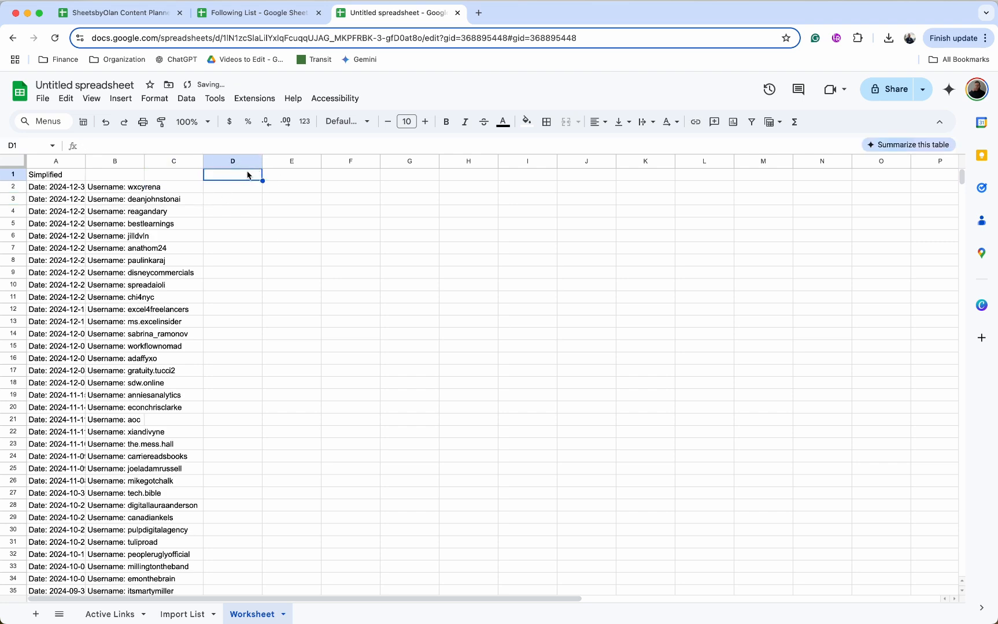
pyautogui.write('Platform')
pyautogui.press('Tab')
pyautogui.write('Root')
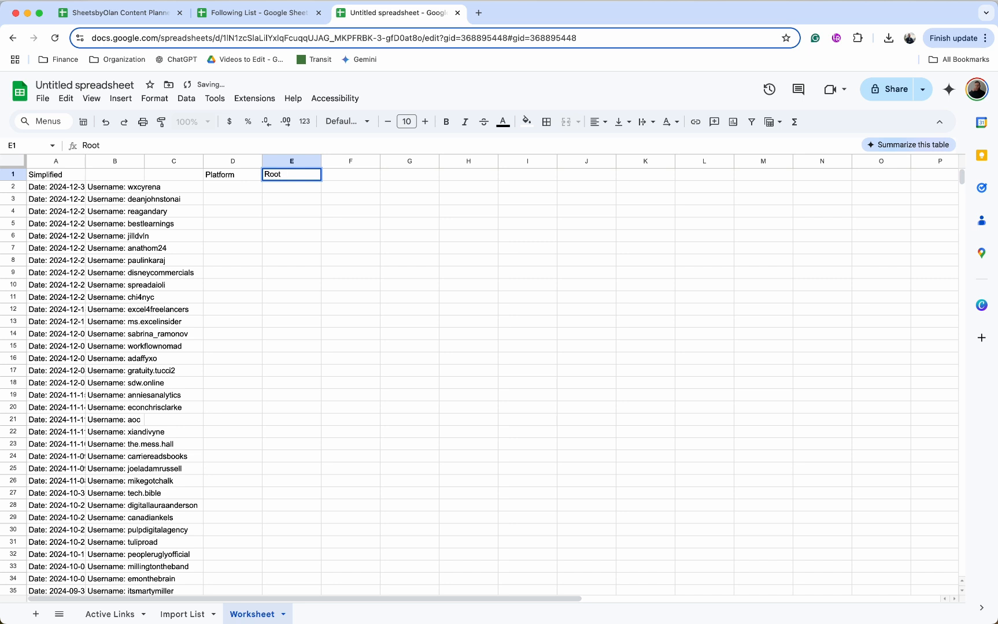
pyautogui.press('Return')
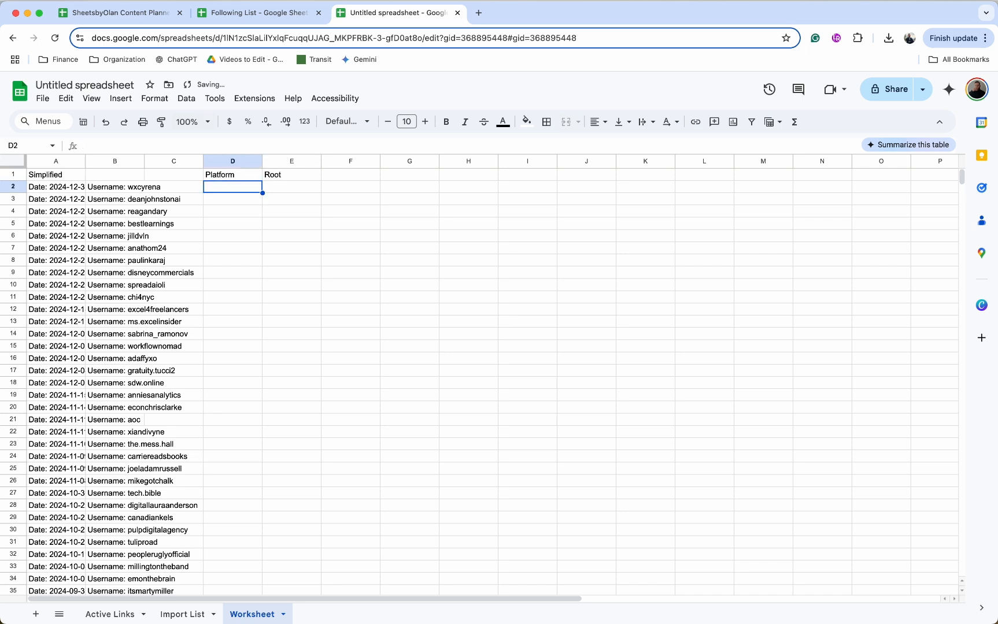
# List Instagram in D2 and Youtube in D3 under the Platform header.
pyautogui.write('I')
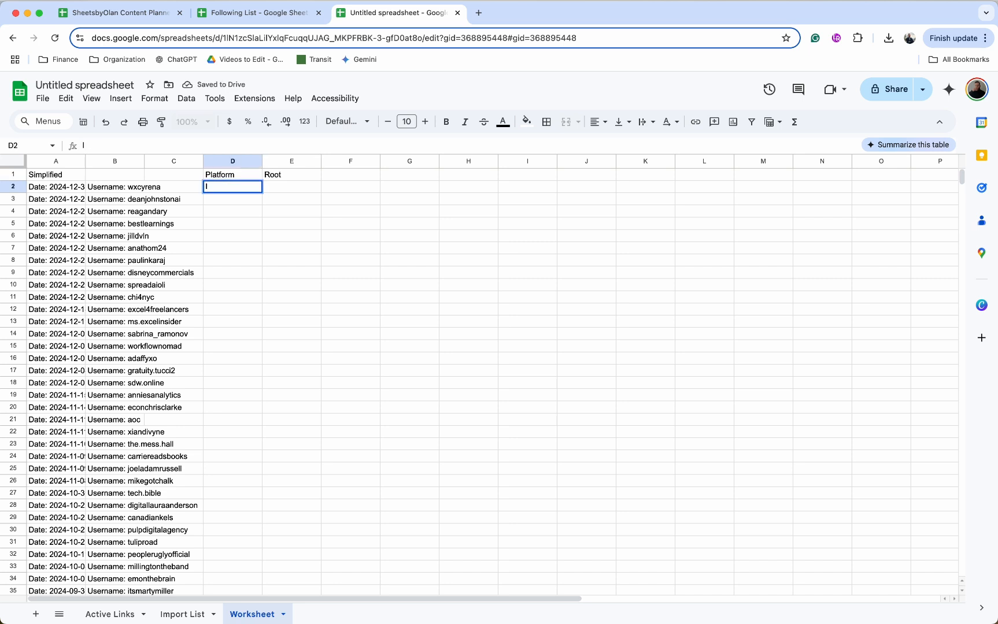
pyautogui.write('nstr')
pyautogui.write('gram')
pyautogui.press('Return')
pyautogui.write('Youtube')
pyautogui.press('Tab')
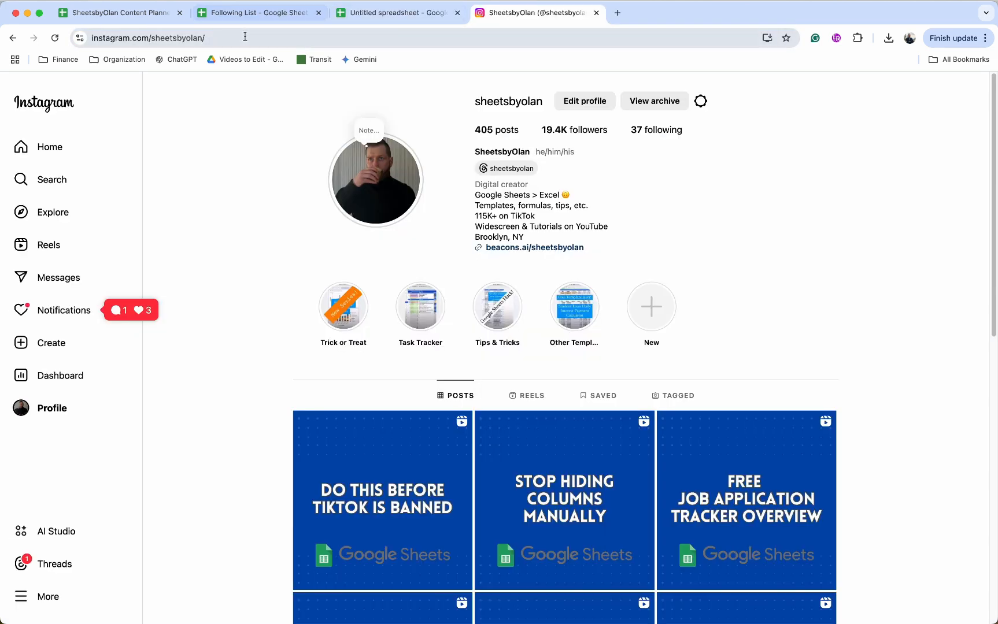
pyautogui.click(151, 39)
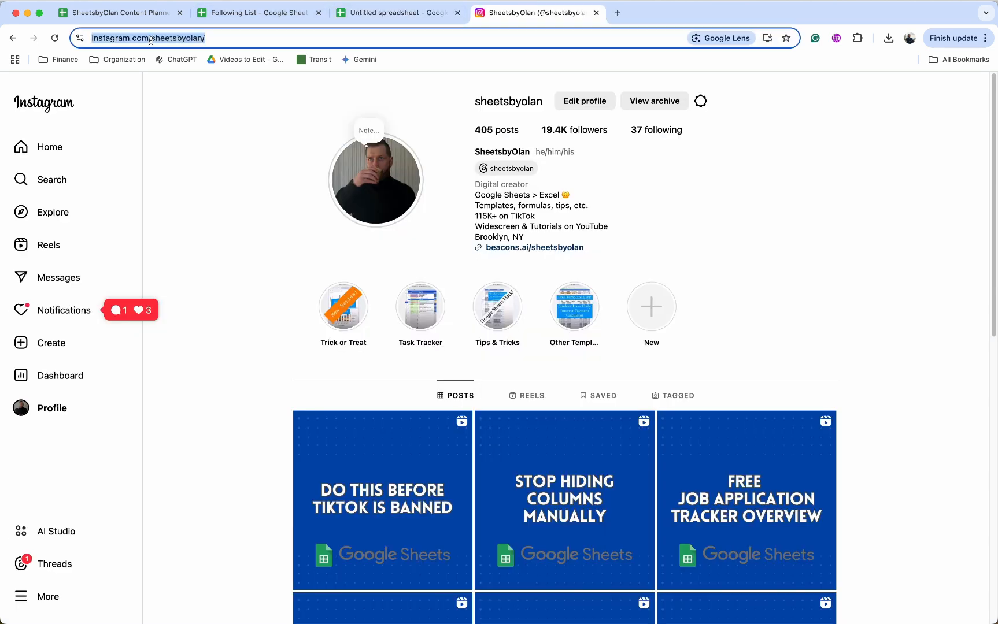
pyautogui.click(150, 38)
pyautogui.click(199, 38)
pyautogui.moveTo(199, 38); pyautogui.dragTo(74, 41)
pyautogui.press('super+c')
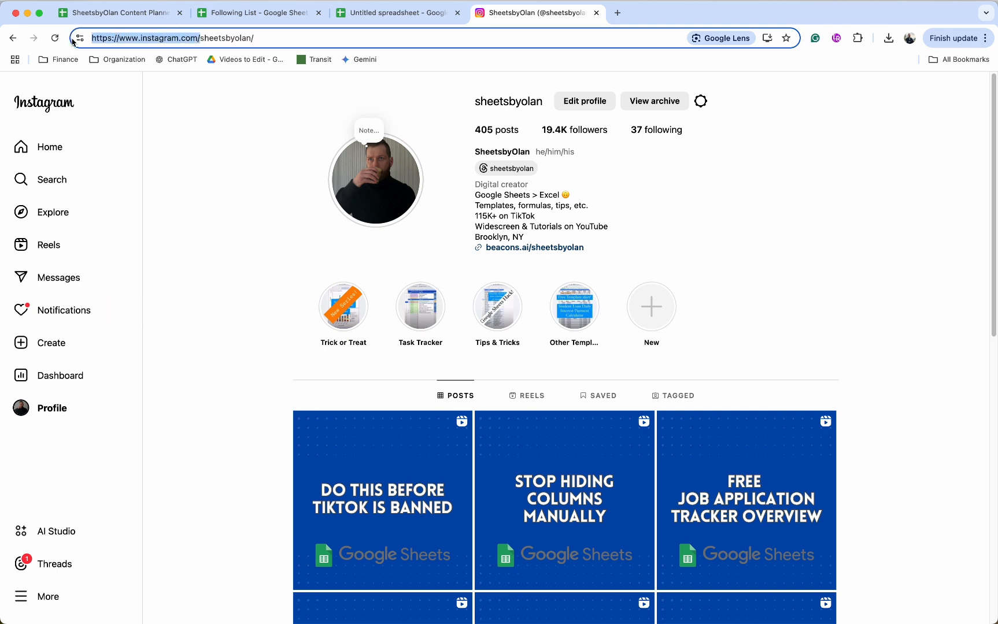
pyautogui.click(394, 13)
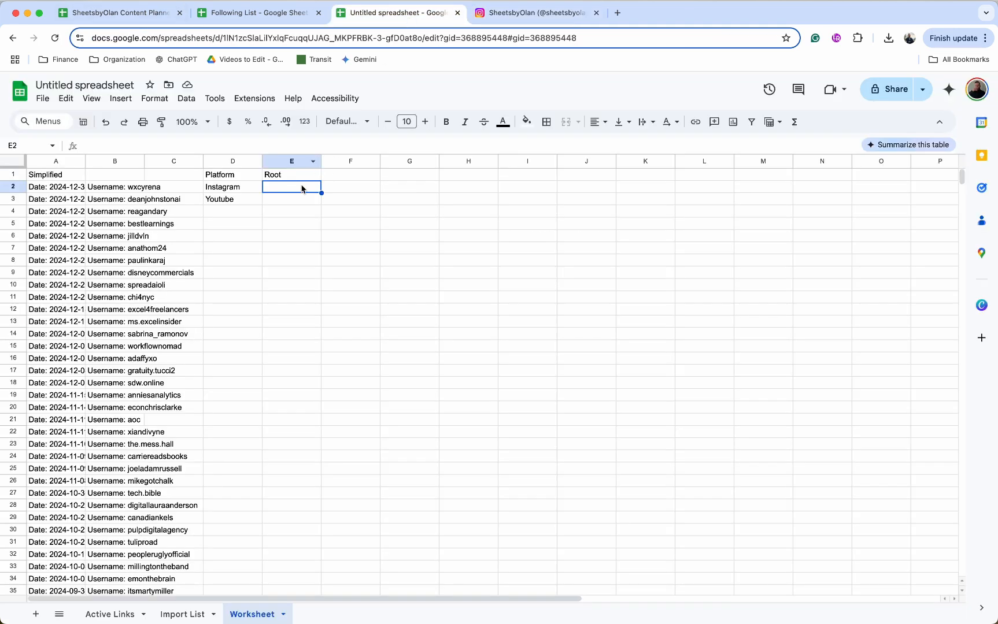
pyautogui.press('super+v')
pyautogui.press('super+t')
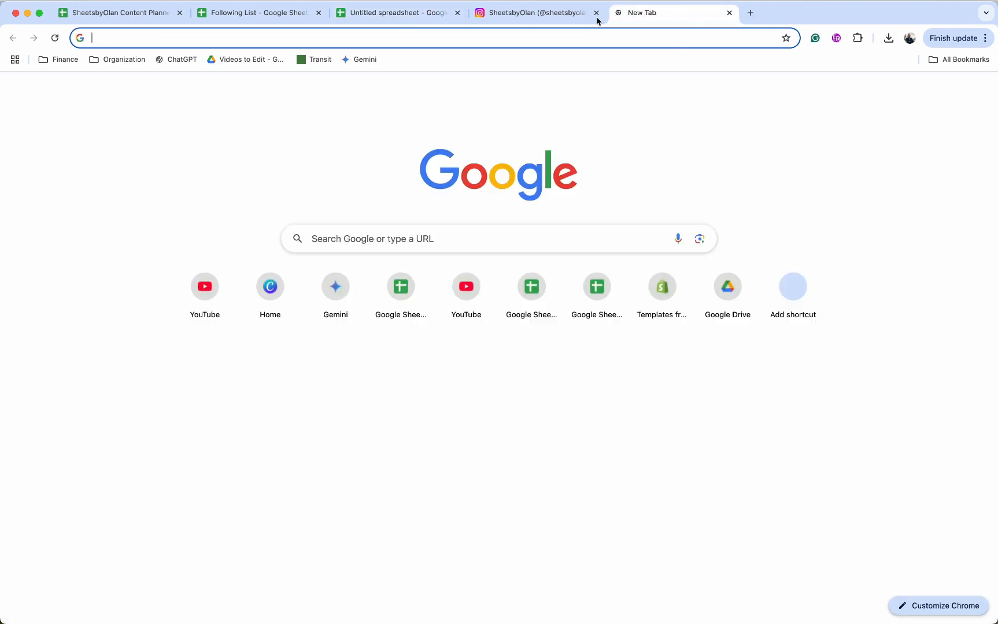
pyautogui.write('yo')
pyautogui.press('Down')
pyautogui.press('Return')
pyautogui.click(152, 38)
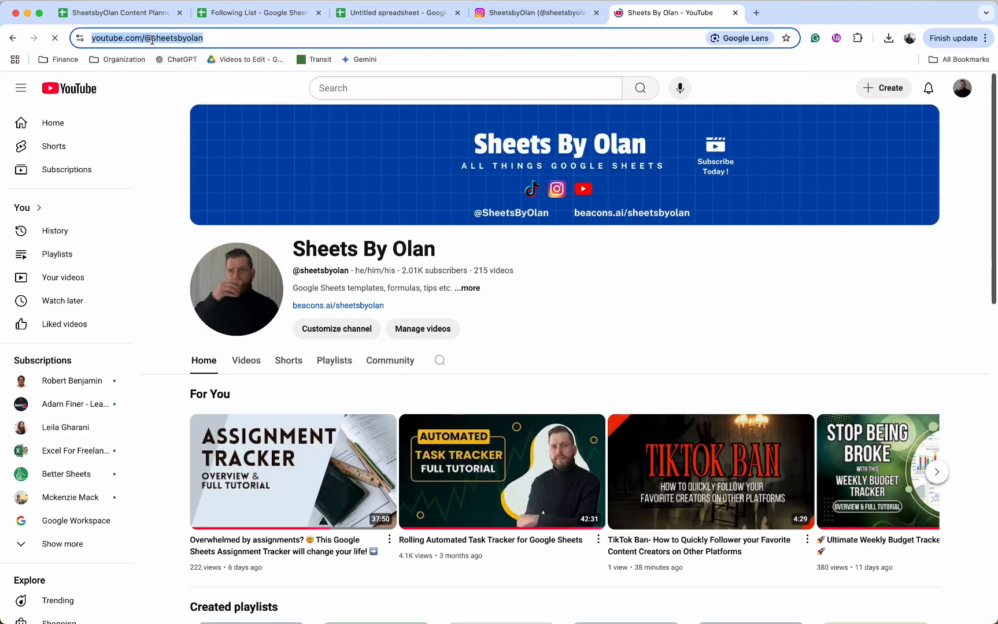
pyautogui.click(158, 38)
pyautogui.moveTo(201, 38); pyautogui.dragTo(77, 43)
pyautogui.hotkey('ctrl', 'c')
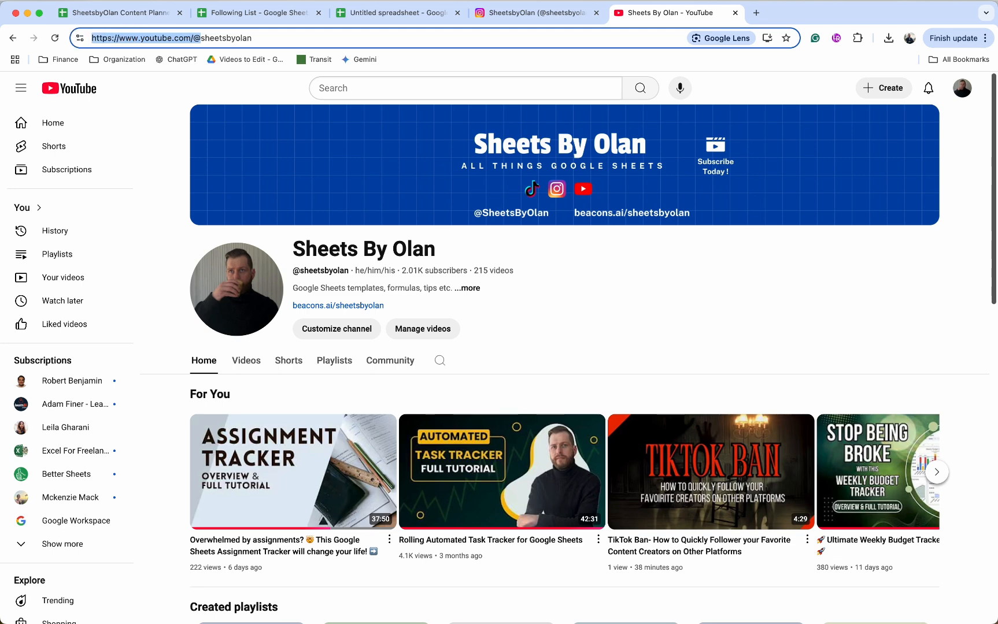
pyautogui.click(399, 13)
pyautogui.hotkey('ctrl', 'v')
pyautogui.click(292, 249)
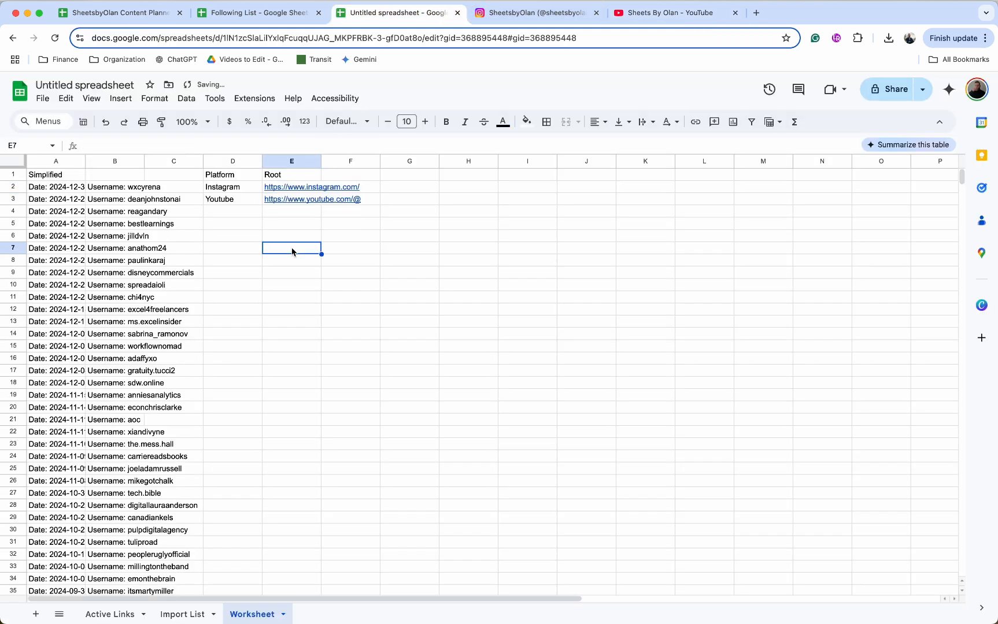
# Insert a dropdown in A1 of the Active Links sheet that takes its options from the range Worksheet!D2:D15.
pyautogui.click(110, 614)
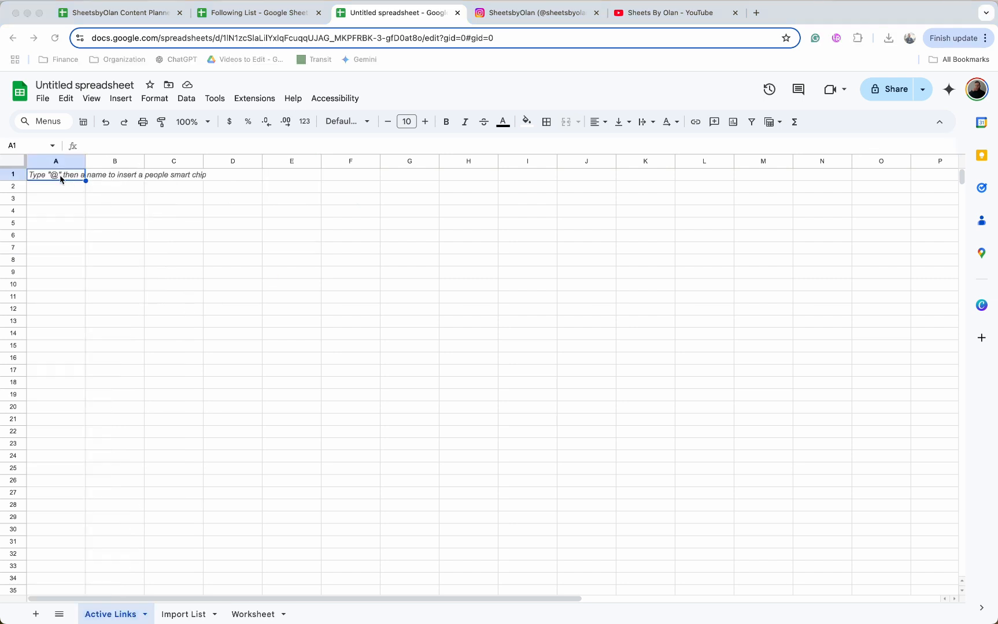
pyautogui.click(123, 99)
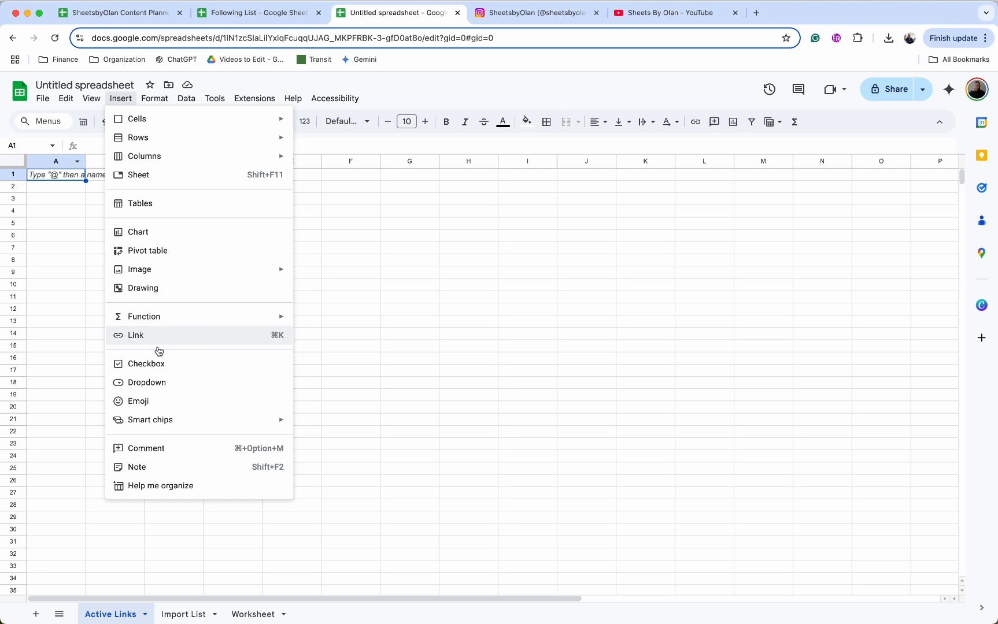
pyautogui.click(146, 383)
pyautogui.click(897, 226)
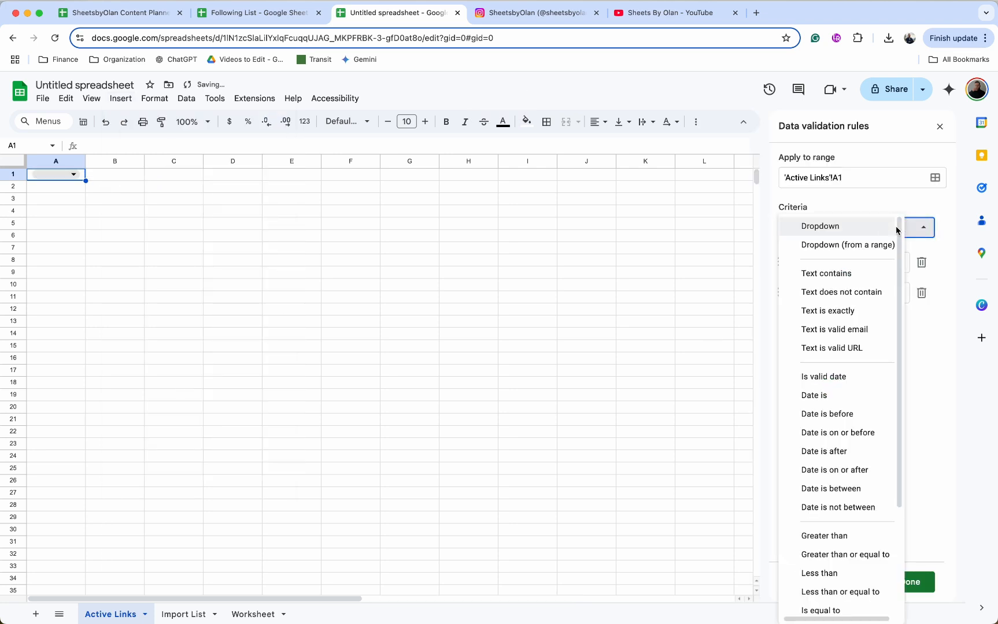
pyautogui.click(877, 254)
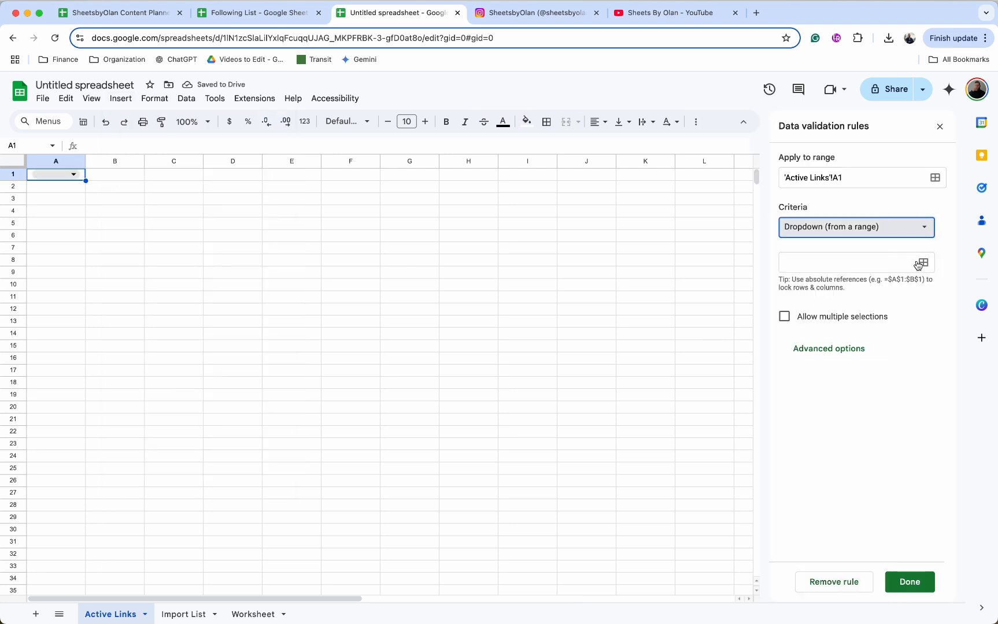
pyautogui.click(923, 262)
pyautogui.click(473, 344)
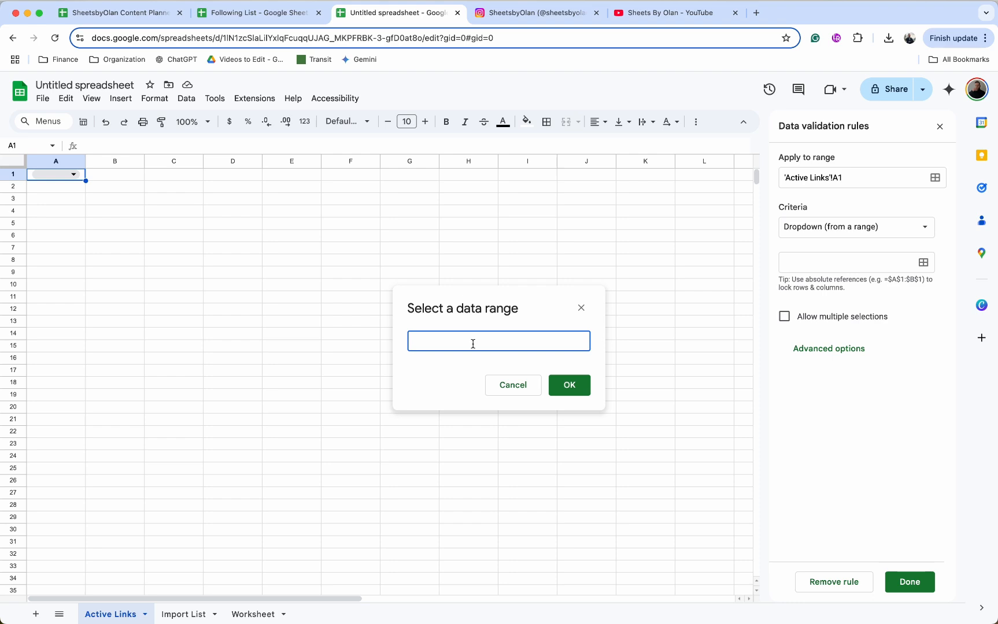
pyautogui.click(255, 614)
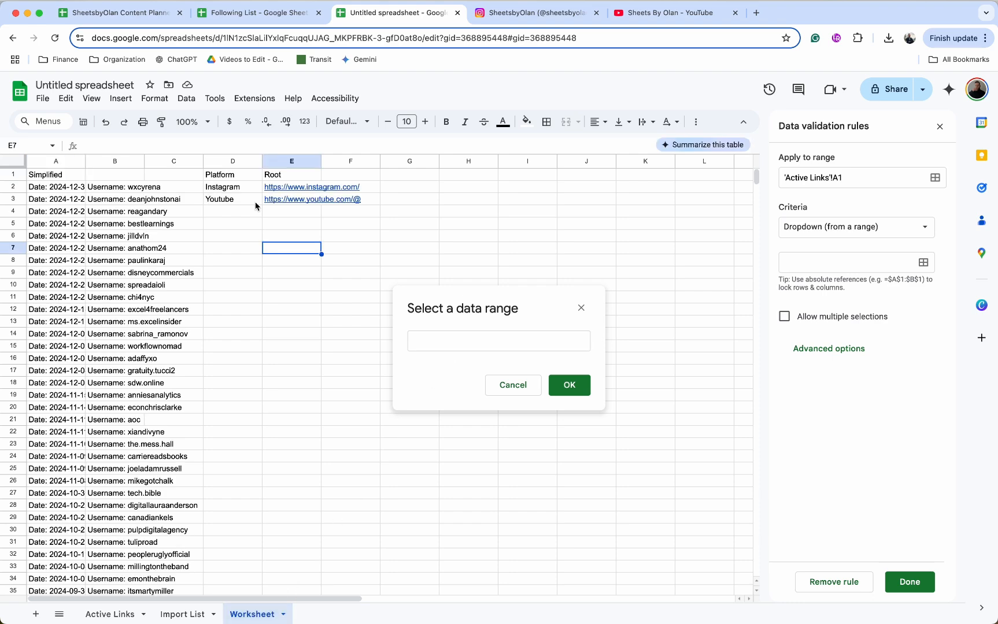
pyautogui.moveTo(240, 187); pyautogui.dragTo(233, 233)
pyautogui.click(511, 336)
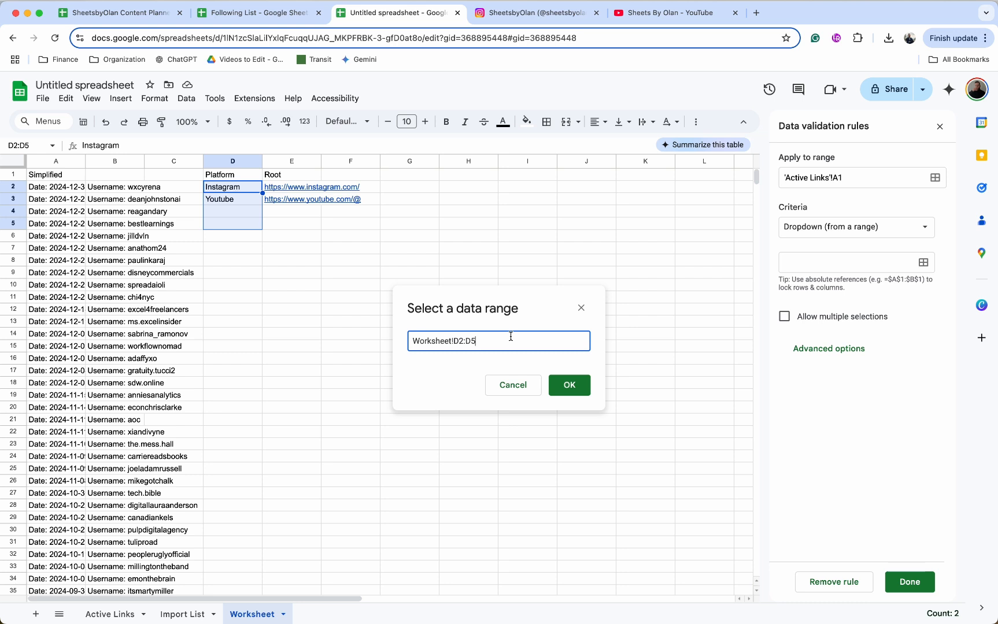
pyautogui.click(571, 387)
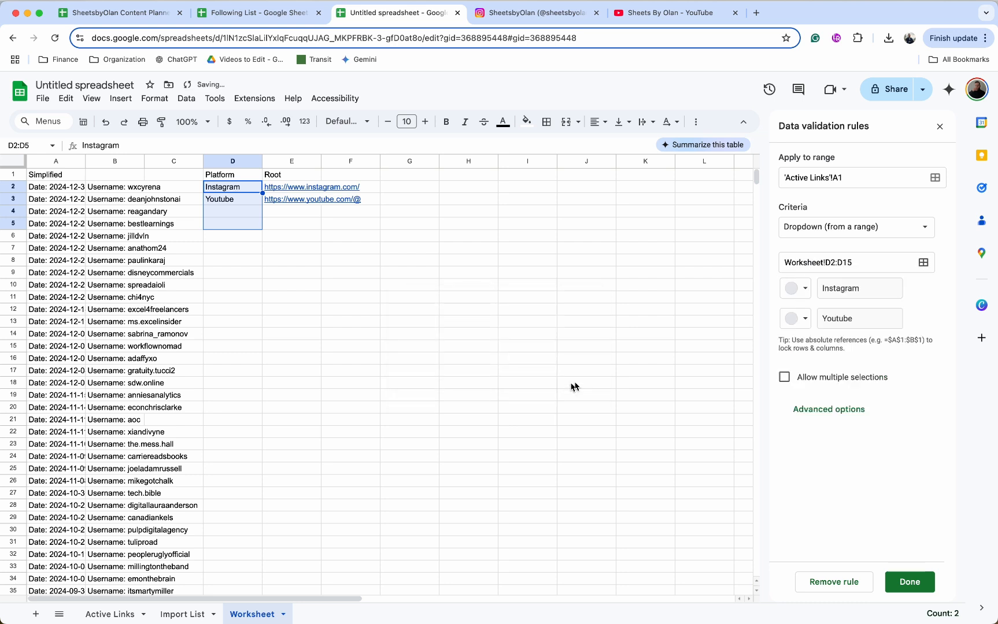
# Assign colors to the Instagram and Youtube dropdown options, with dark red for Youtube, and save the validation rule.
pyautogui.click(797, 288)
pyautogui.click(934, 351)
pyautogui.click(797, 319)
pyautogui.click(818, 381)
pyautogui.click(910, 584)
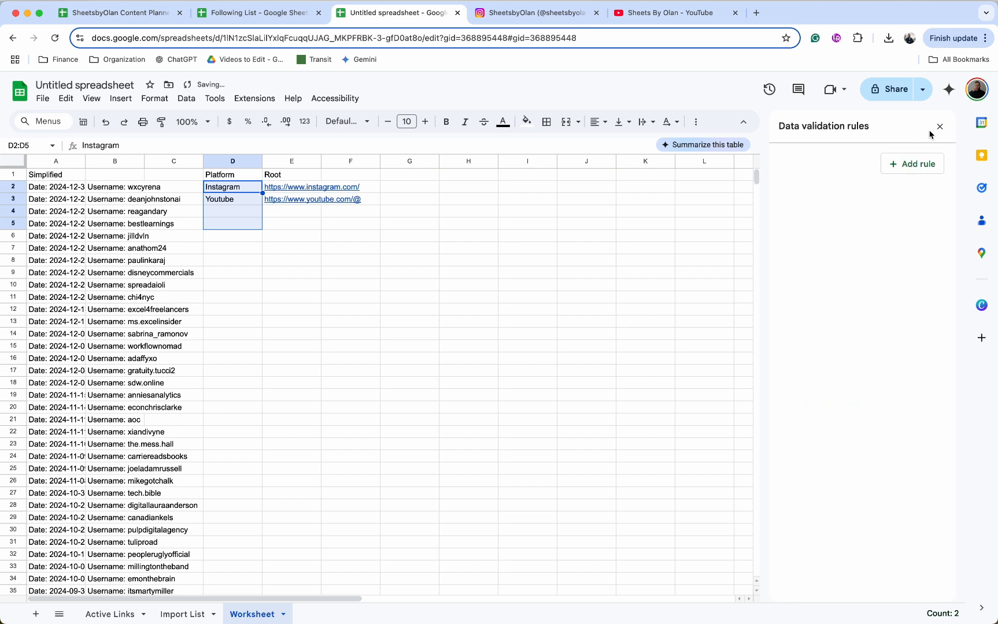
# Try out the platform dropdown in A1 of the Active Links sheet and set it to Youtube.
pyautogui.click(110, 614)
pyautogui.click(80, 174)
pyautogui.click(52, 191)
pyautogui.click(73, 174)
pyautogui.click(49, 210)
# Enter the header "Checked" in B1 of the Active Links sheet.
pyautogui.click(87, 174)
pyautogui.write('Ch')
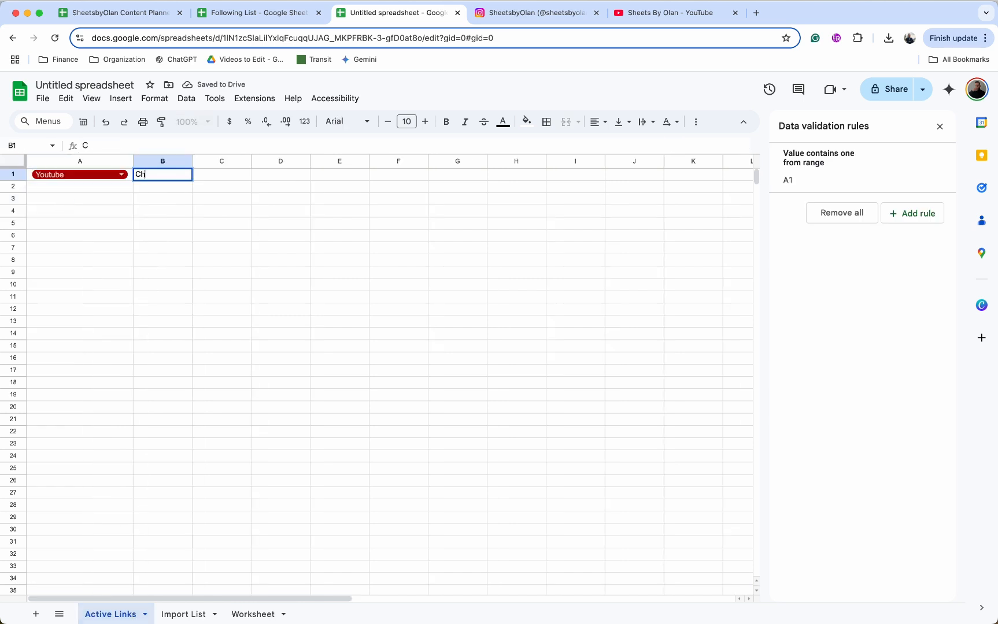
pyautogui.write('ecked')
pyautogui.press('Return')
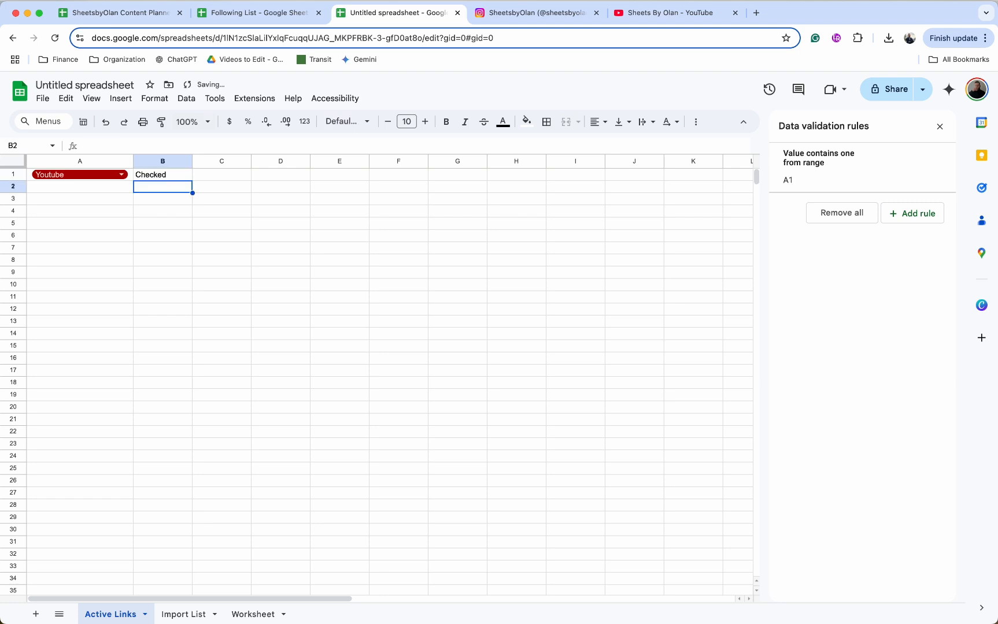
# Insert checkboxes in B2:B1000 of the Active Links sheet and close the data validation rules.
pyautogui.click(121, 99)
pyautogui.click(147, 364)
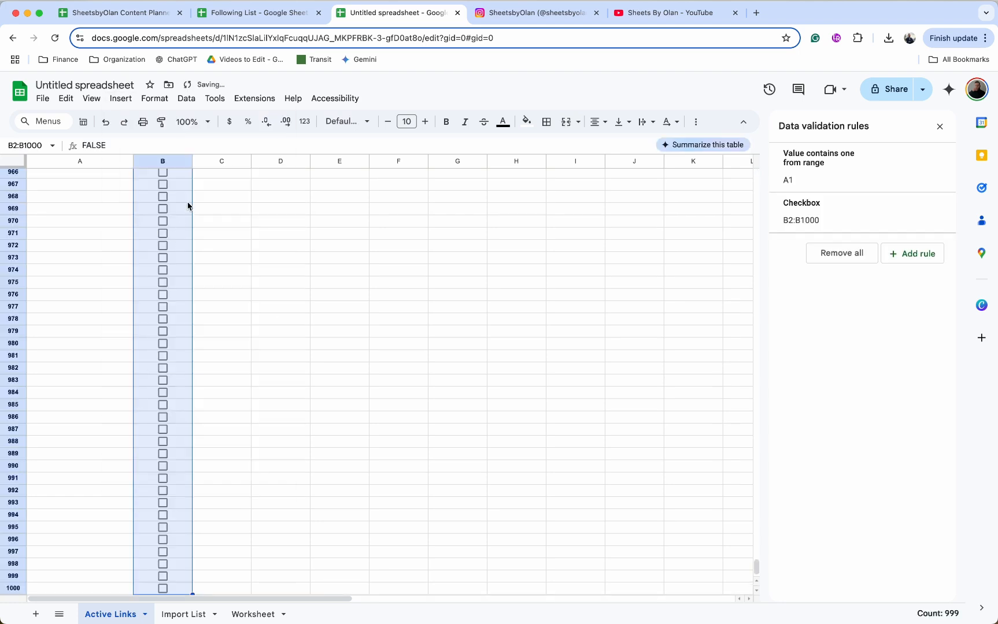
pyautogui.click(110, 212)
pyautogui.press('super+Up')
pyautogui.press('Down')
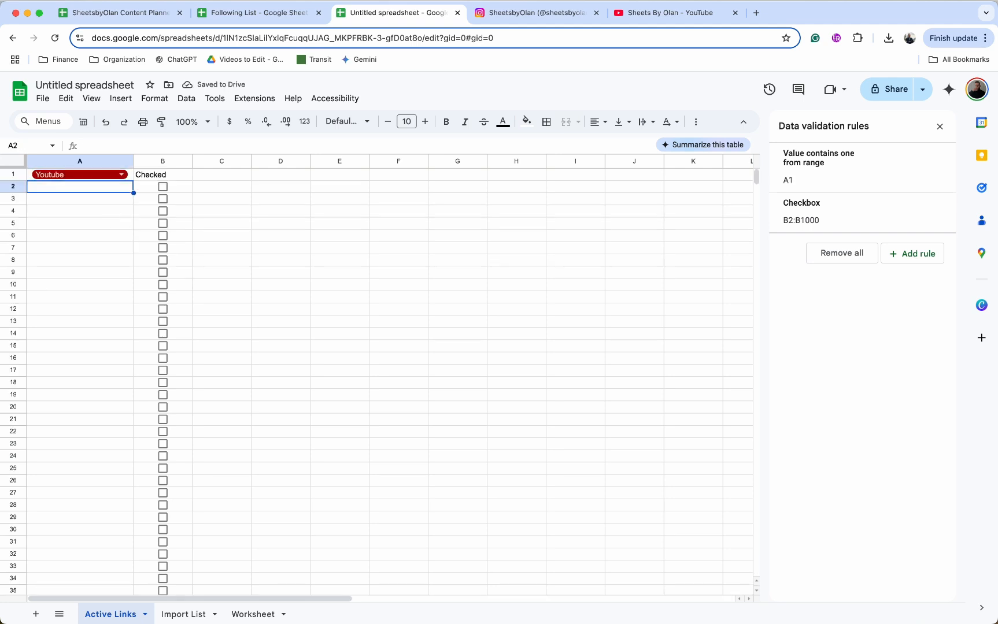
pyautogui.click(940, 127)
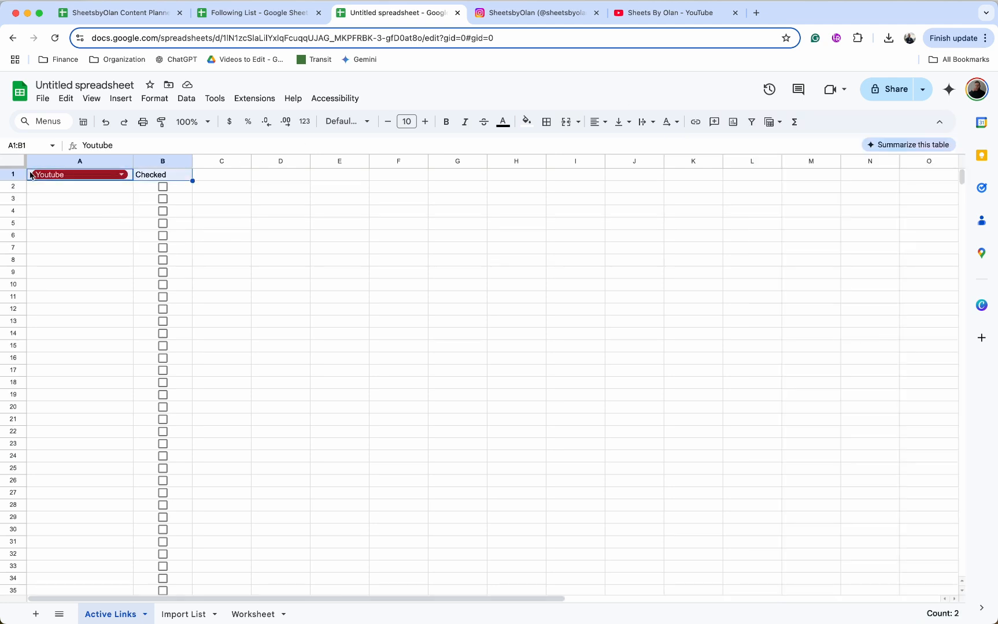
# Apply alternating colors to A1:B1000 of the Active Links sheet with the green default style and a header row.
pyautogui.click(31, 176)
pyautogui.hotkey('shift', 'Right')
pyautogui.press('shift+super+Down')
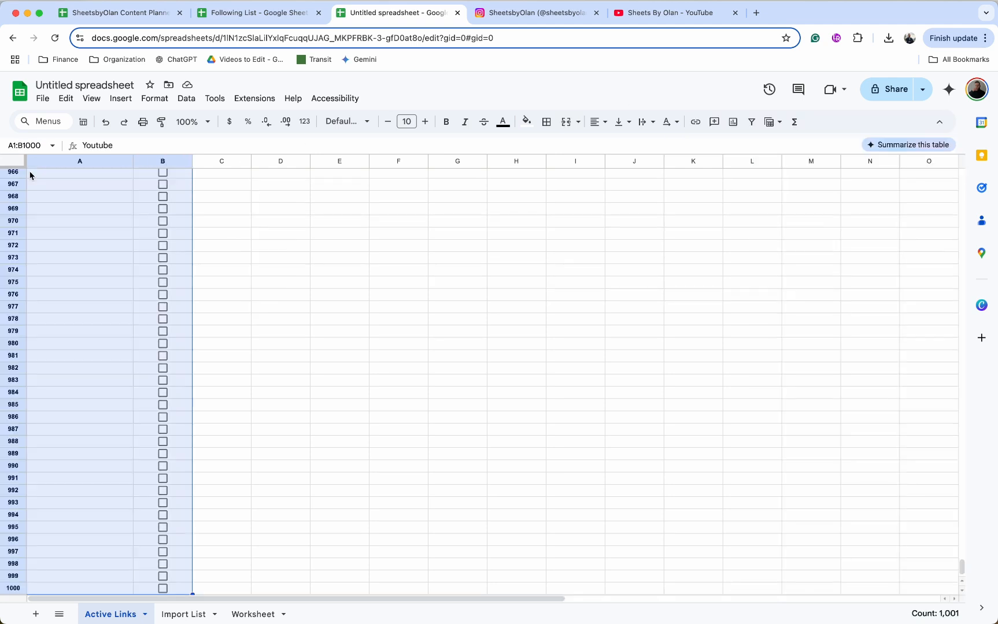
pyautogui.click(155, 99)
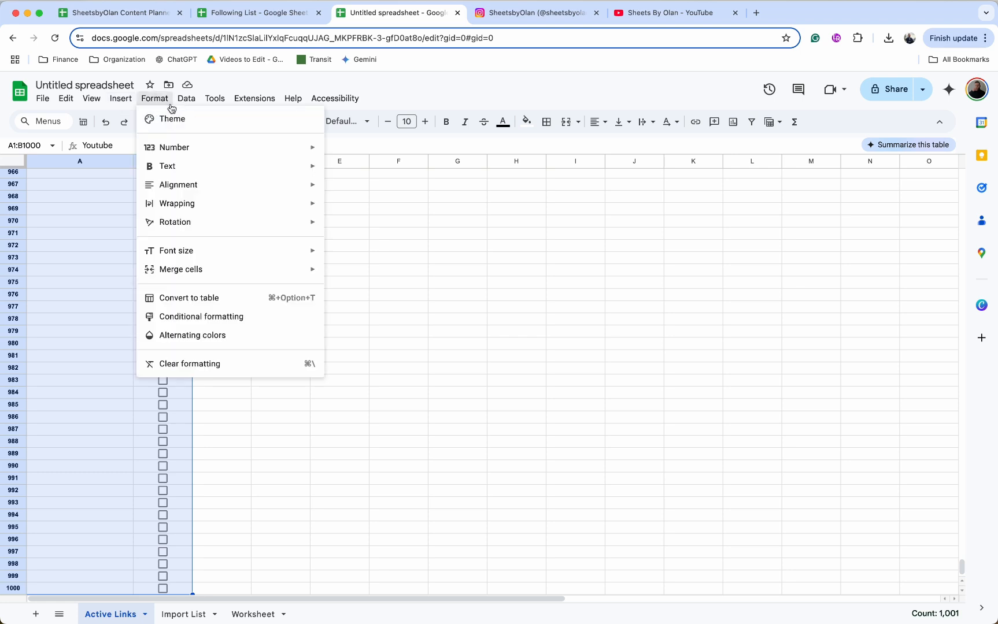
pyautogui.click(191, 334)
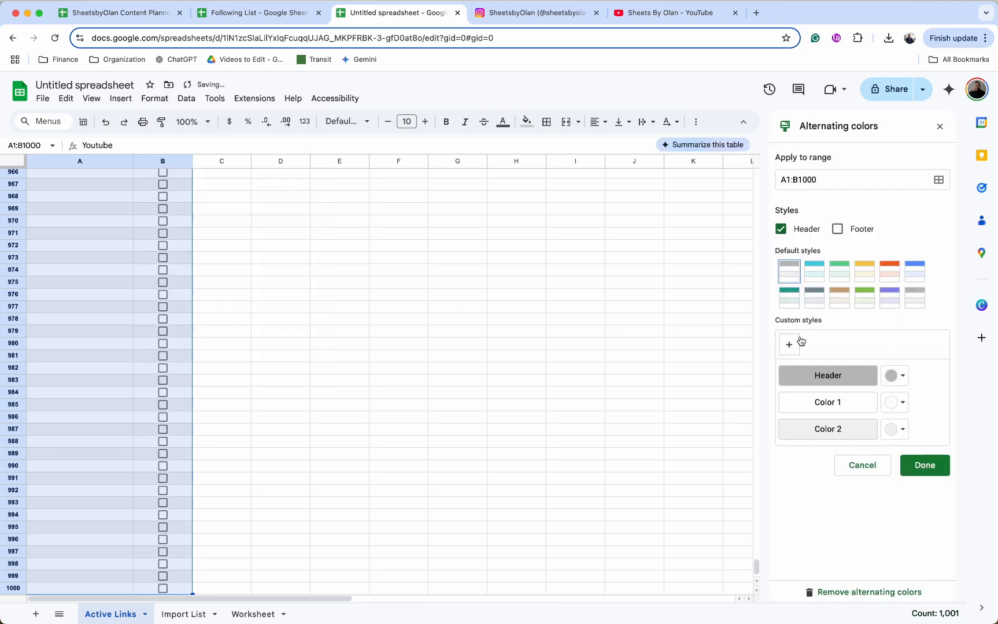
pyautogui.click(865, 299)
pyautogui.click(917, 468)
pyautogui.press('super+Up')
pyautogui.click(86, 200)
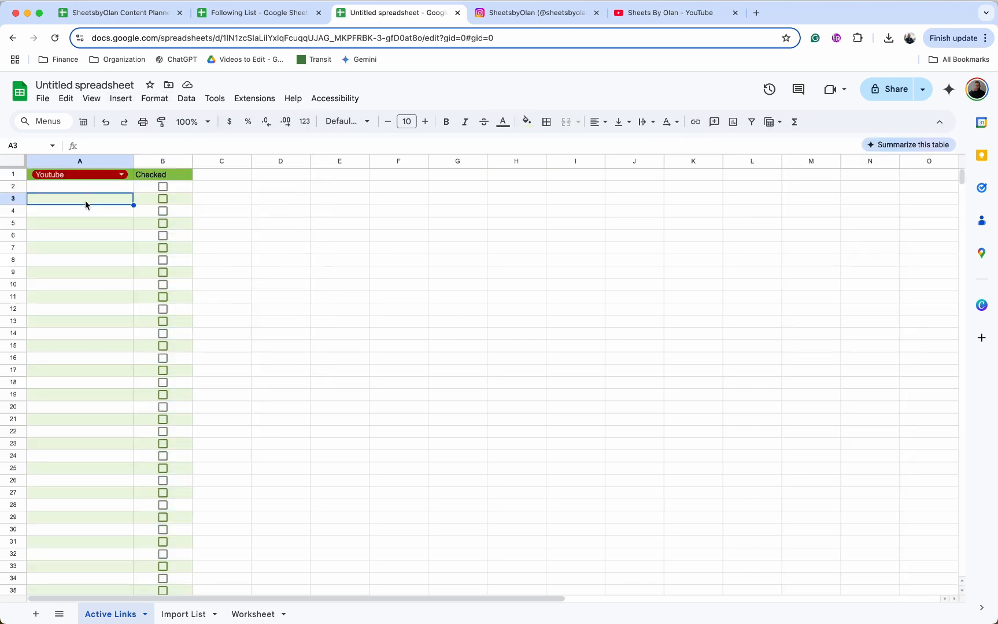
# Freeze row 1 of the Active Links sheet and check that the header stays in place.
pyautogui.moveTo(14, 166); pyautogui.dragTo(15, 182)
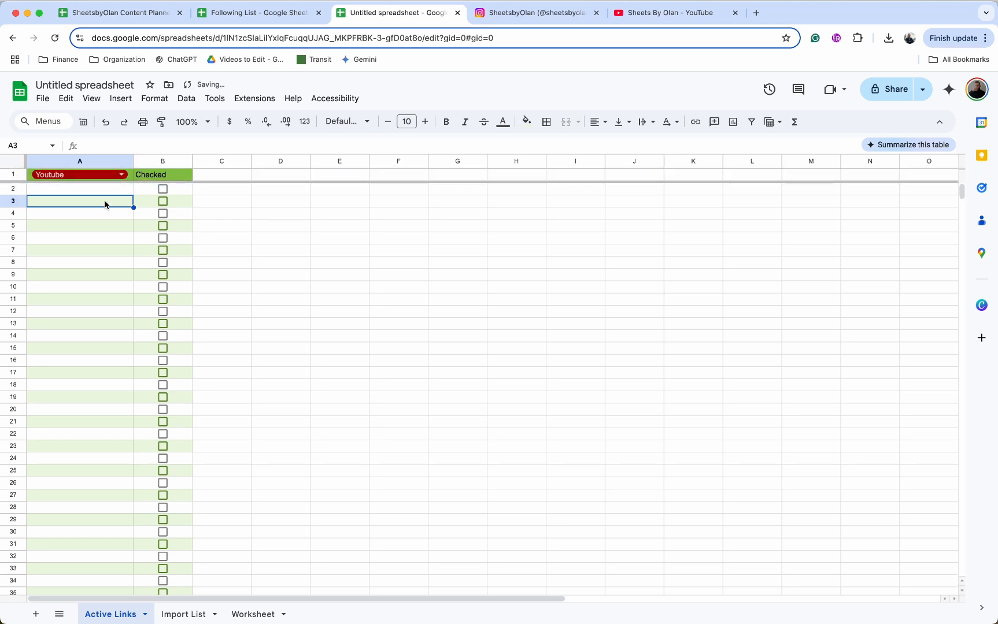
pyautogui.scroll(-1, 105, 204)
pyautogui.scroll(-3, 105, 205)
pyautogui.scroll(-5, 81, 299)
pyautogui.scroll(8, 79, 301)
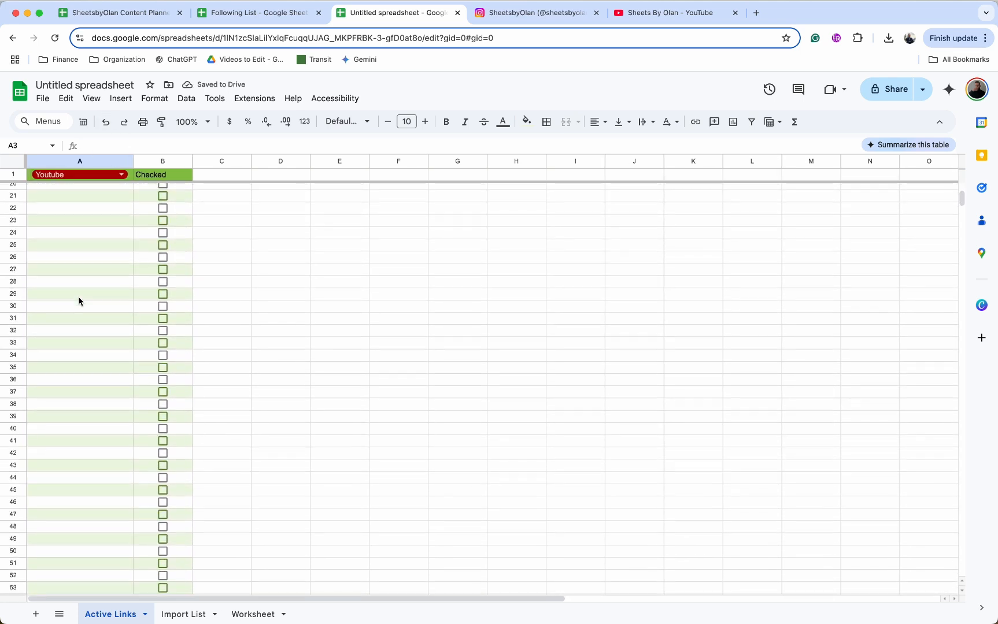
# Start an ARRAYFORMULA in A2 of Active Links containing an XLOOKUP with the absolute search key $A$1.
pyautogui.click(90, 194)
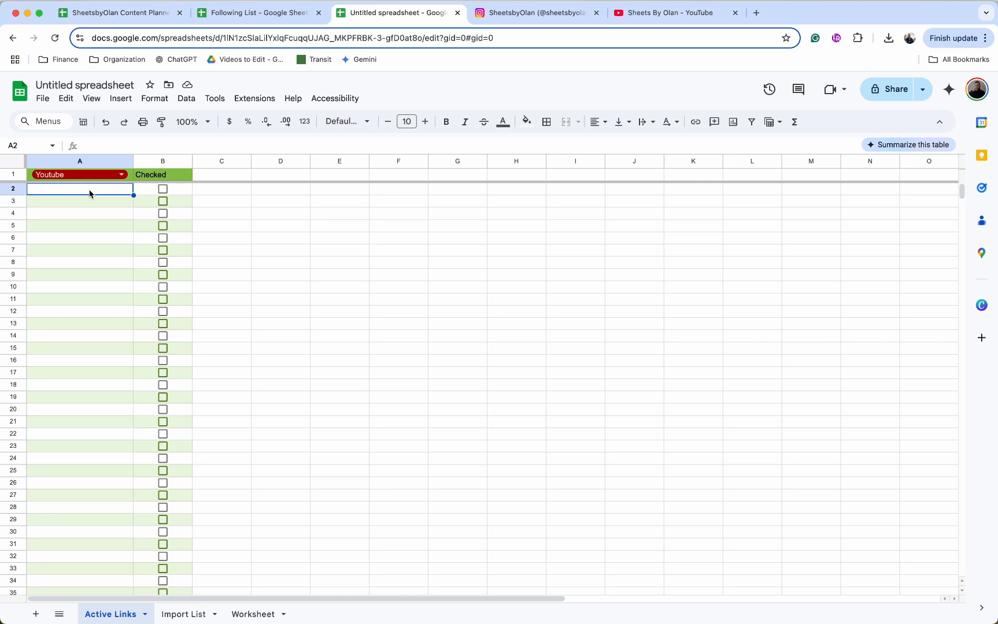
pyautogui.write('=ARR')
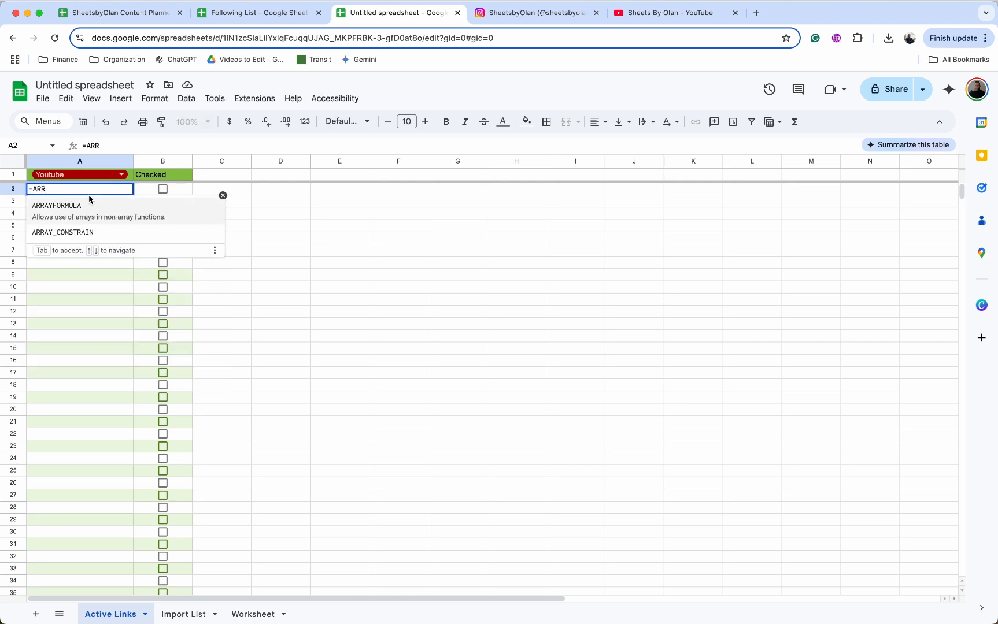
pyautogui.click(87, 215)
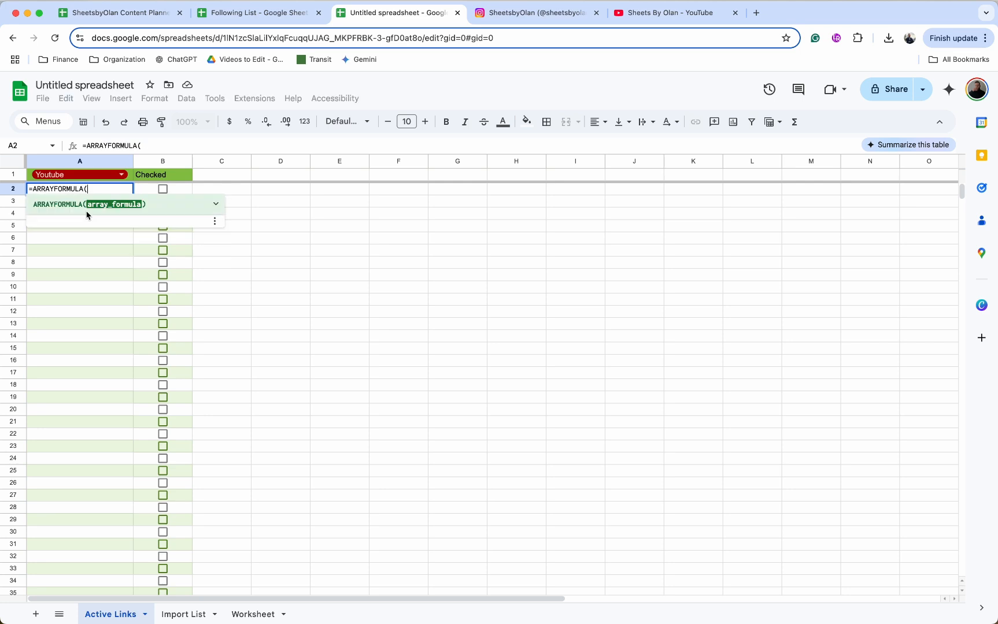
pyautogui.write('XL')
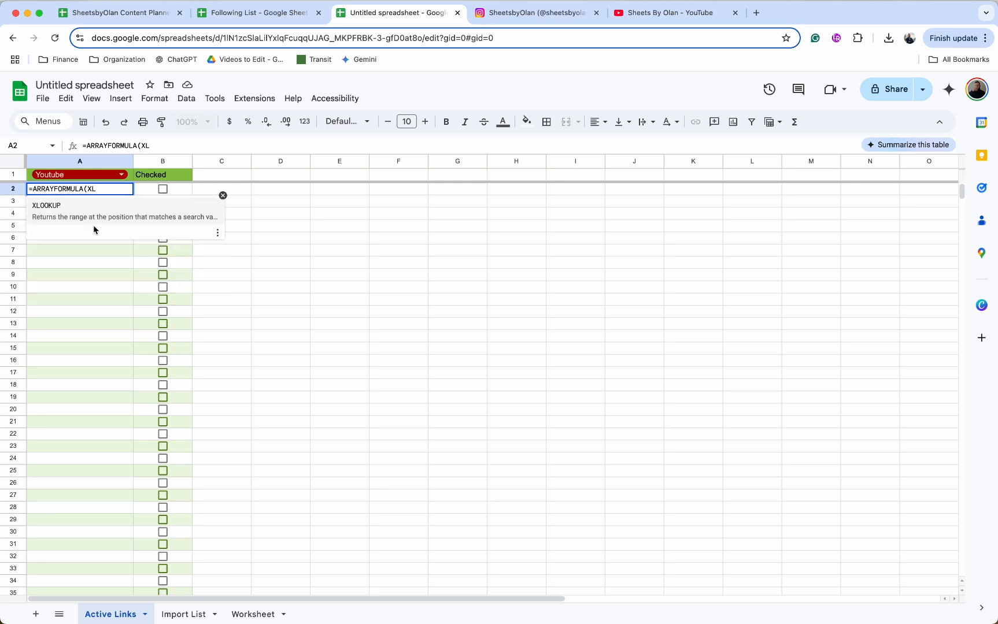
pyautogui.click(93, 215)
pyautogui.click(132, 177)
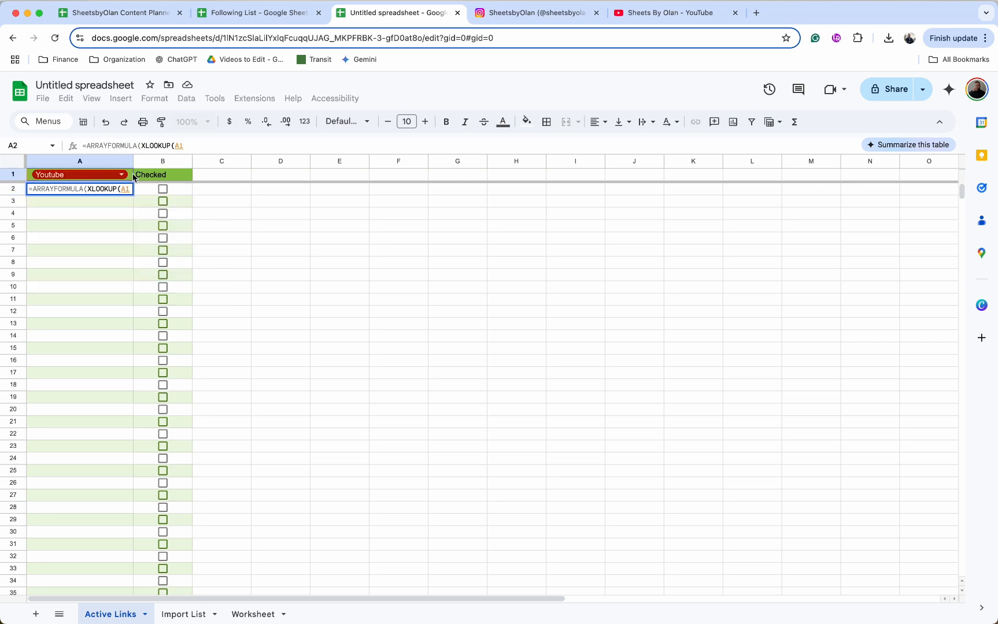
pyautogui.press('F4')
pyautogui.write(',')
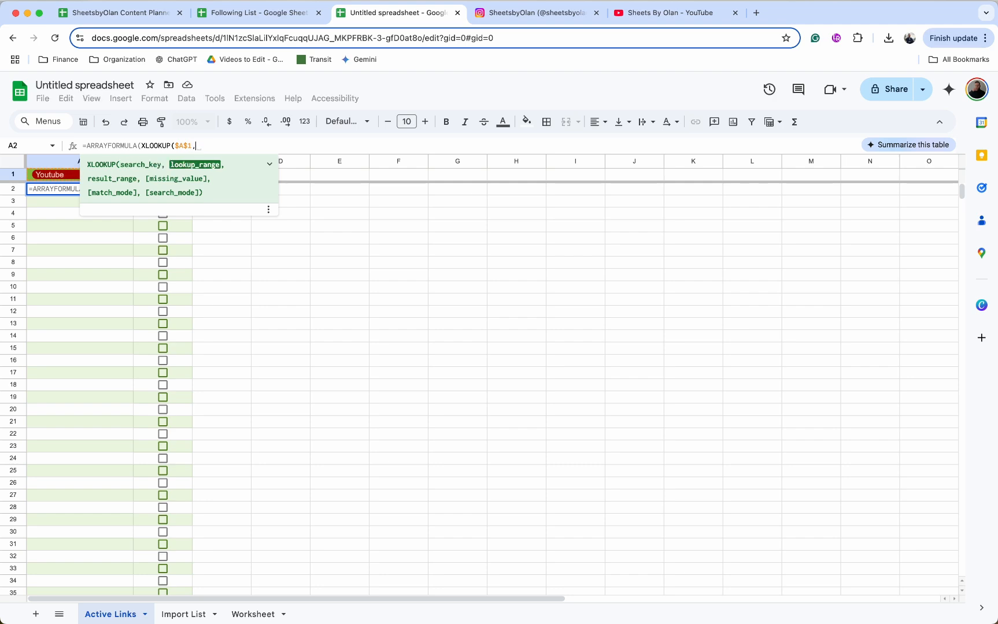
# Set the XLOOKUP's lookup range to Worksheet!D:D and result range to Worksheet!E:E, leave the missing value empty and close the function.
pyautogui.click(255, 614)
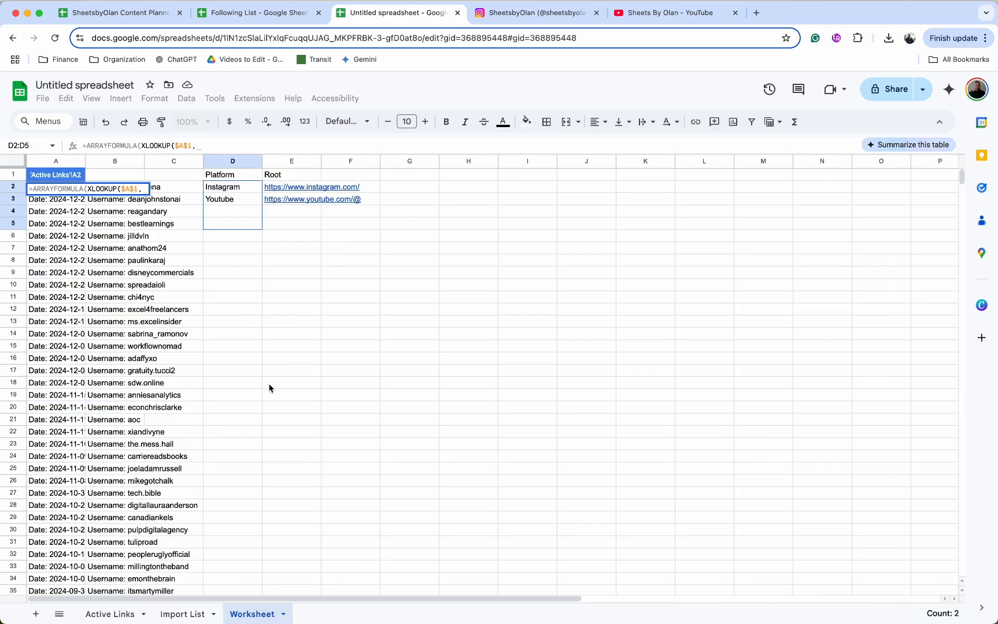
pyautogui.click(239, 164)
pyautogui.write(',')
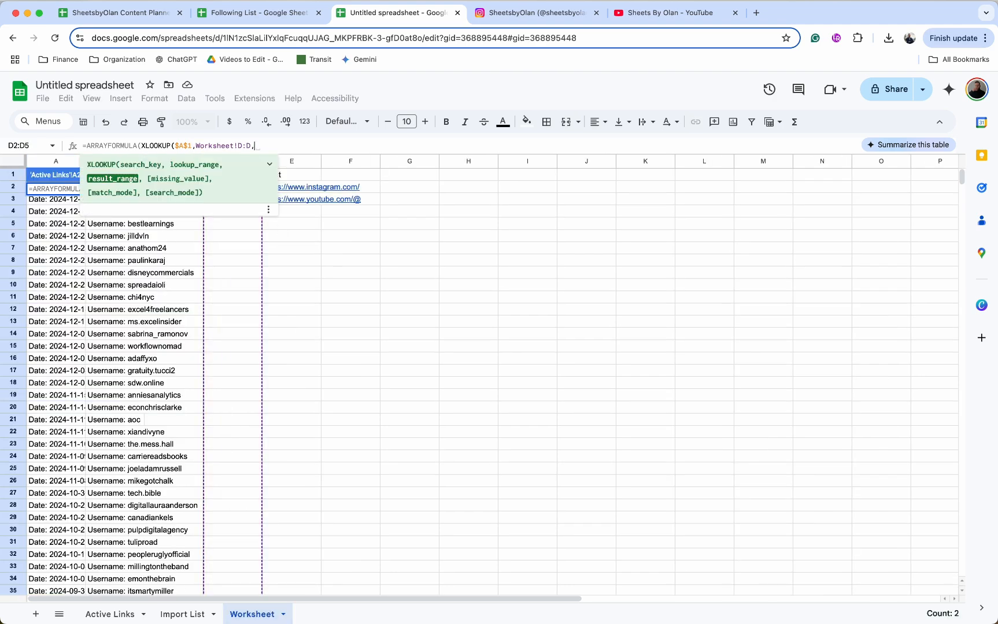
pyautogui.click(298, 161)
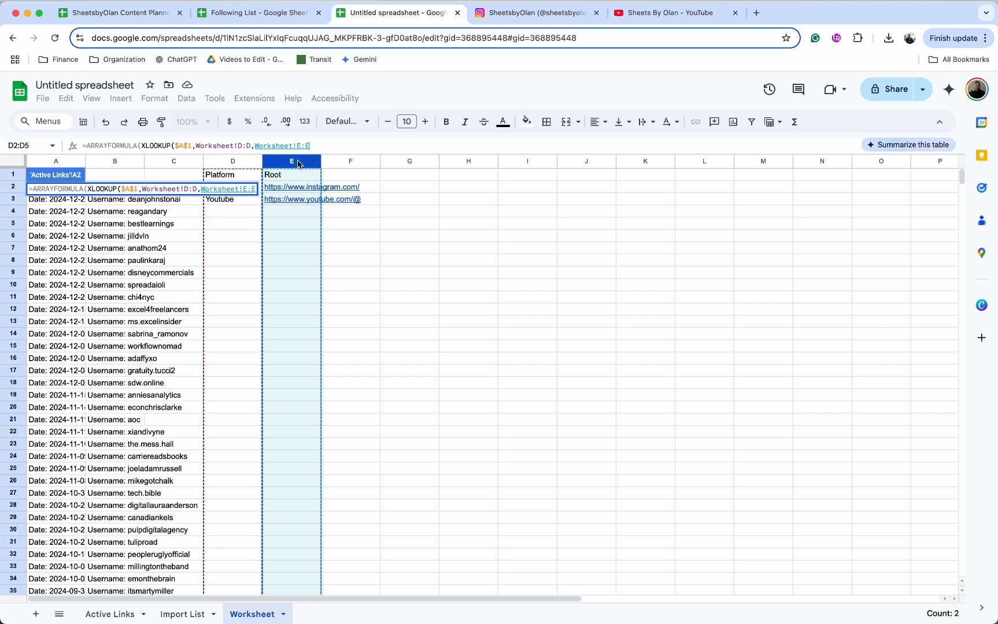
pyautogui.write(',')
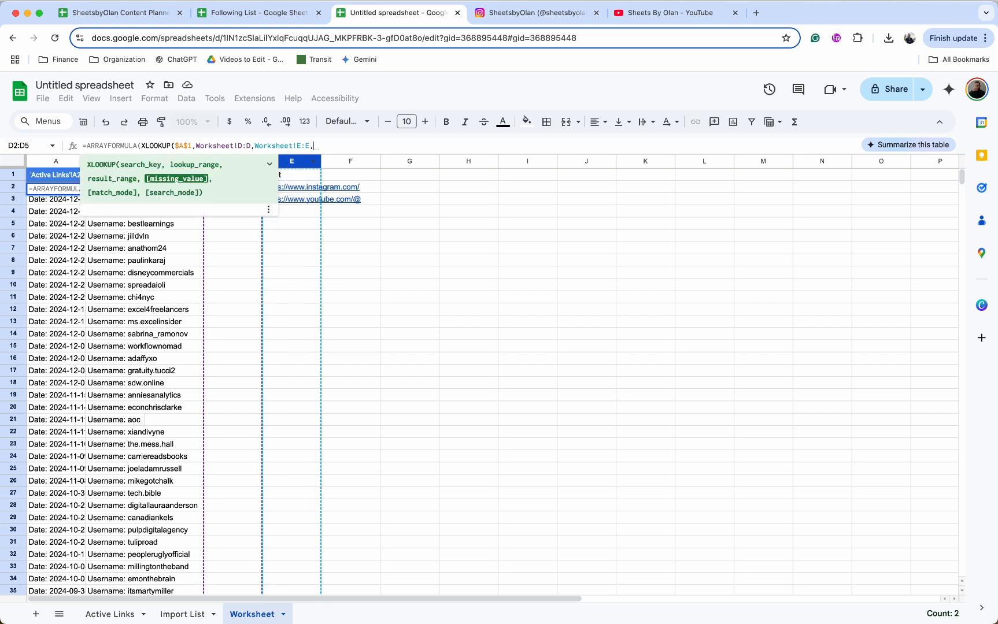
pyautogui.write(')')
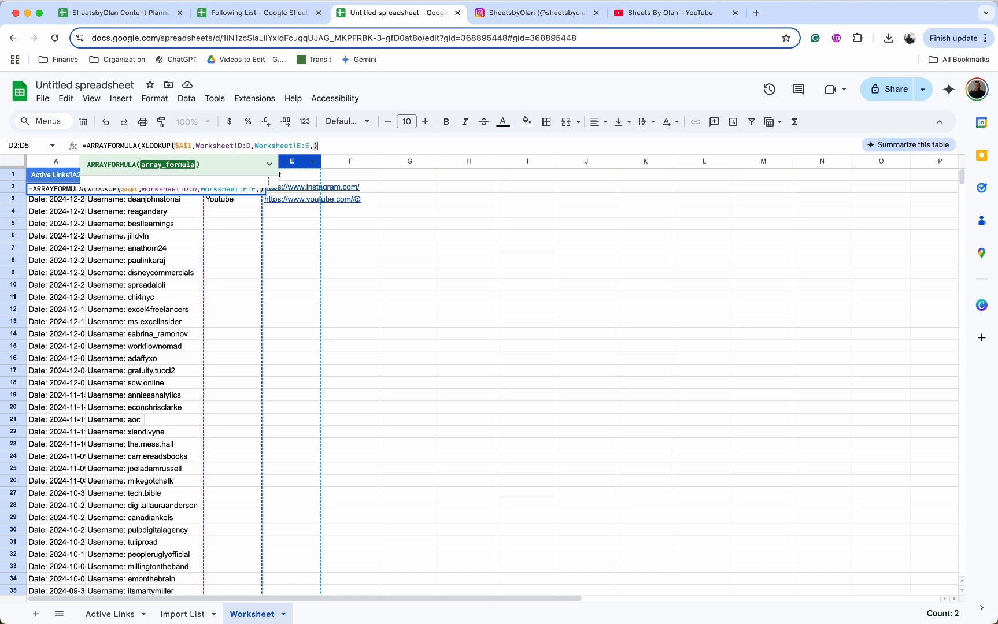
# Append &REPLACE(Worksheet!B2:B,1,10,"") to the XLOOKUP, close the ARRAYFORMULA and commit it in A2.
pyautogui.write('&')
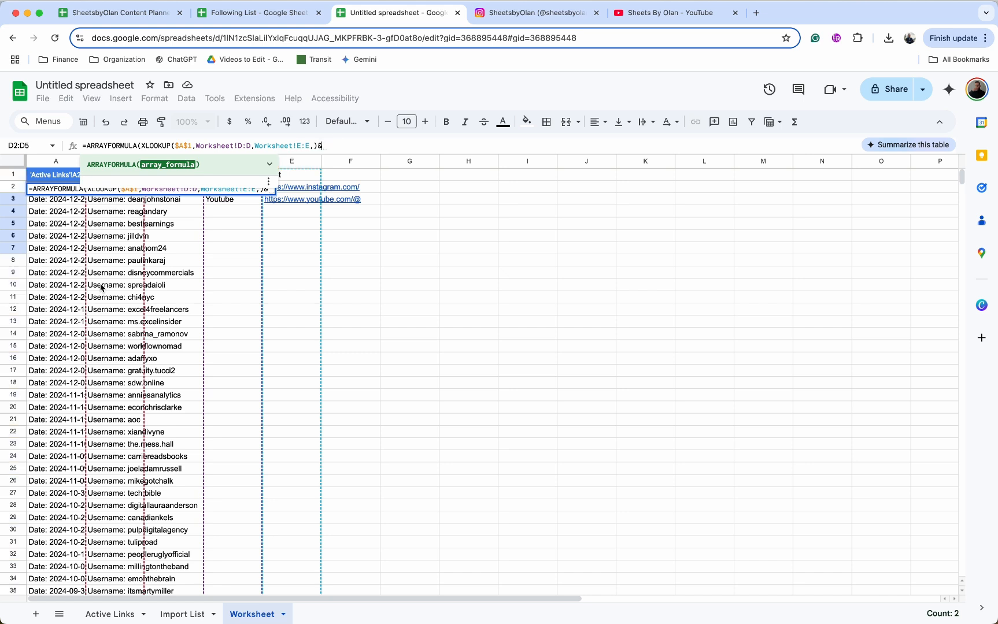
pyautogui.write('R')
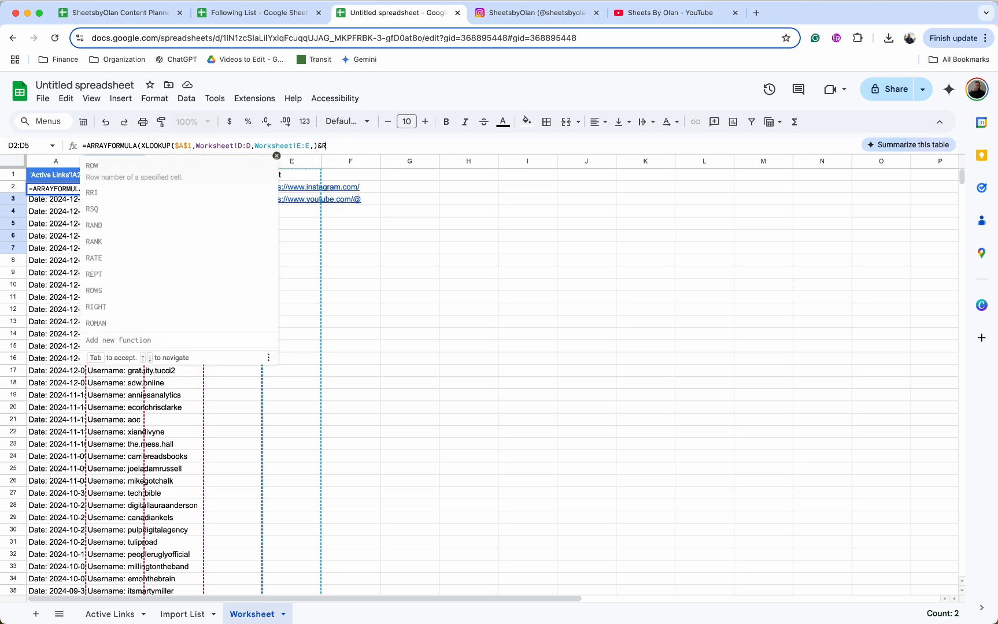
pyautogui.write('EPLACE(')
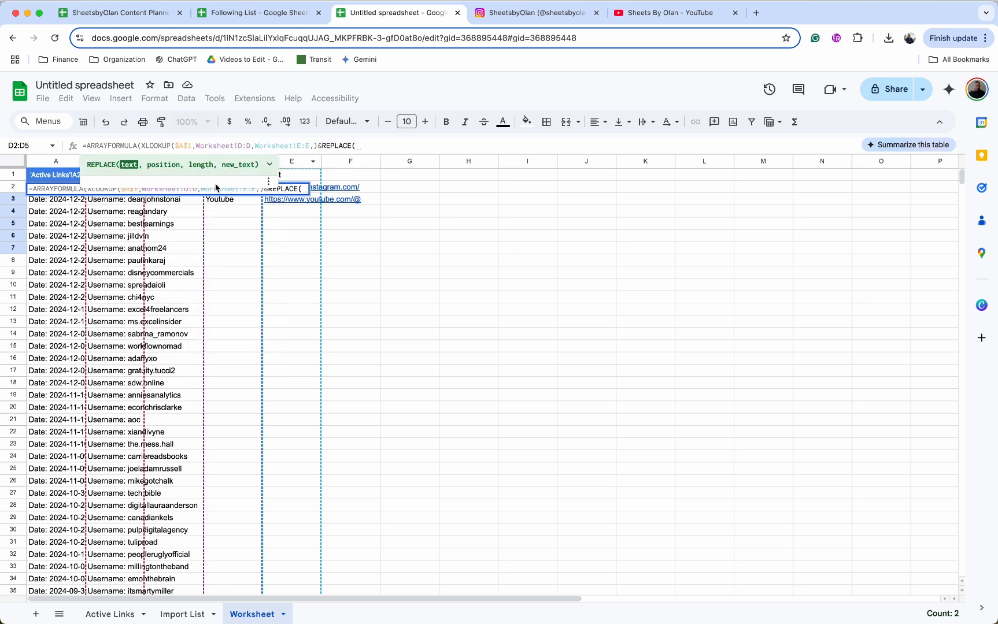
pyautogui.moveTo(137, 205); pyautogui.dragTo(139, 224)
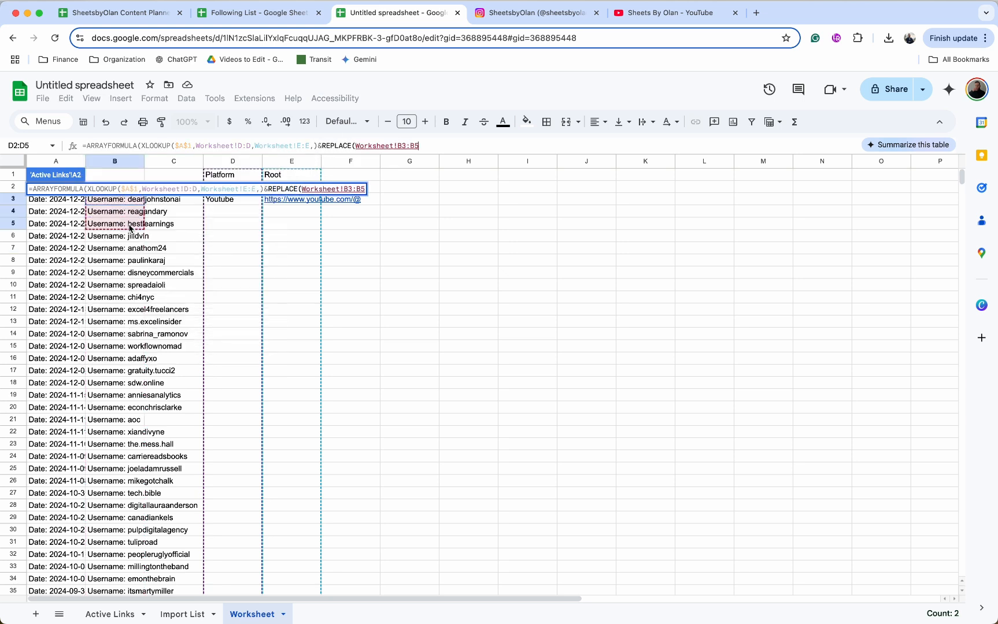
pyautogui.click(404, 146)
pyautogui.press('BackSpace')
pyautogui.write('2')
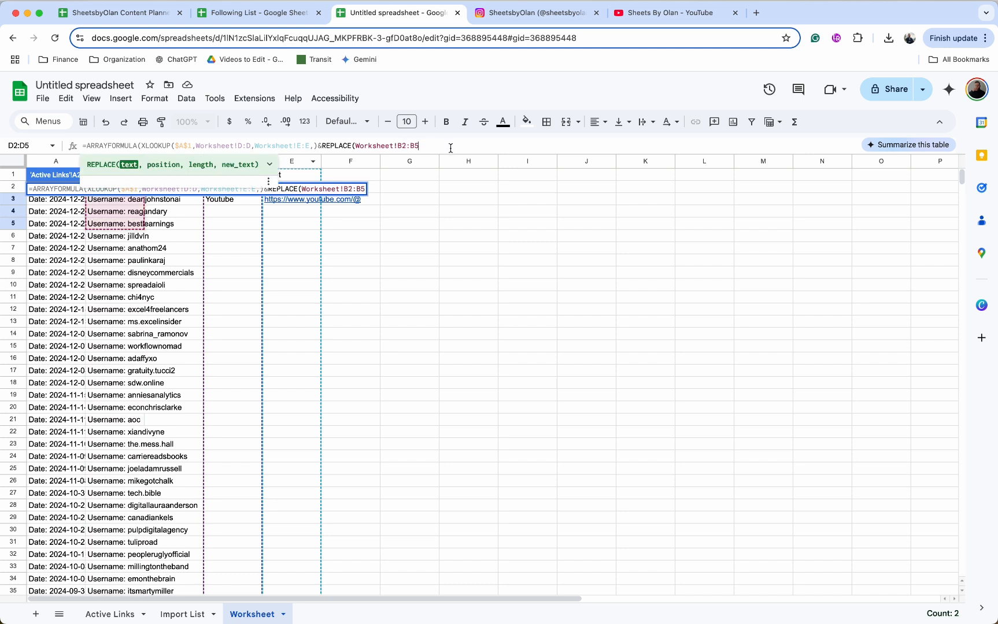
pyautogui.press('BackSpace')
pyautogui.write(',')
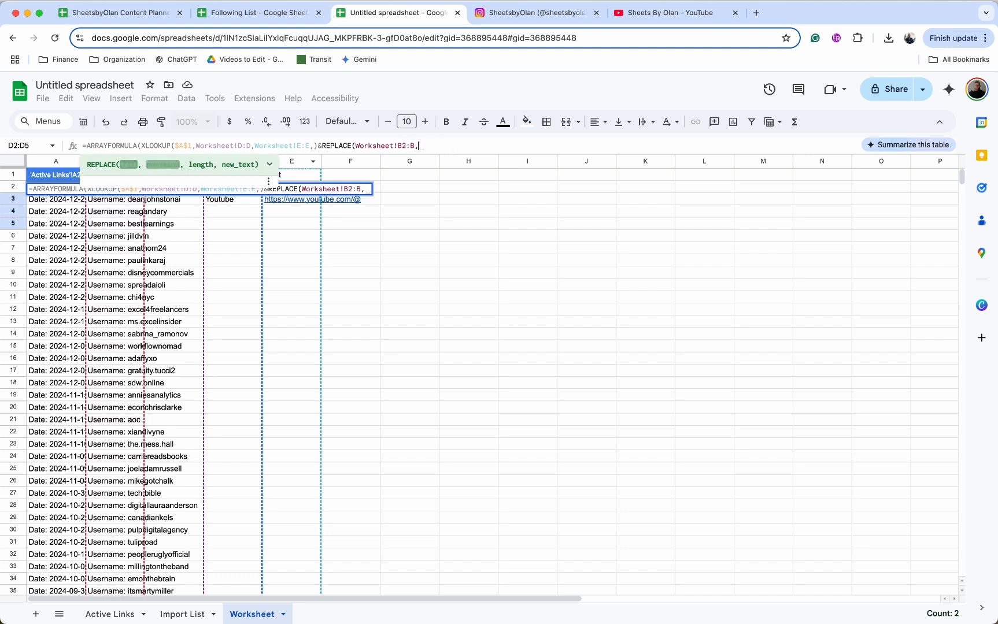
pyautogui.write('1,10,"")')
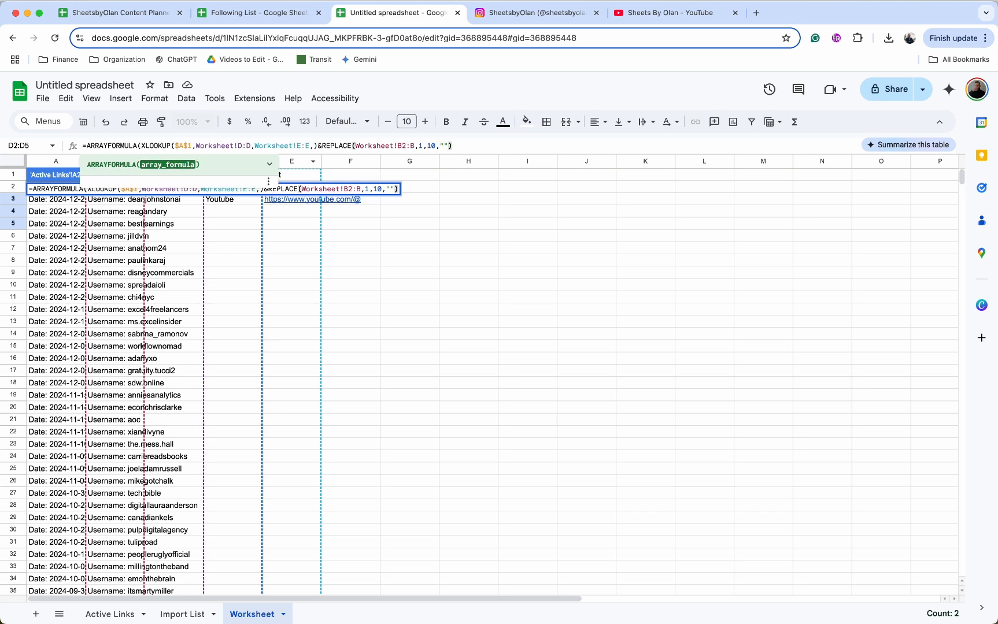
pyautogui.write(')')
pyautogui.press('Return')
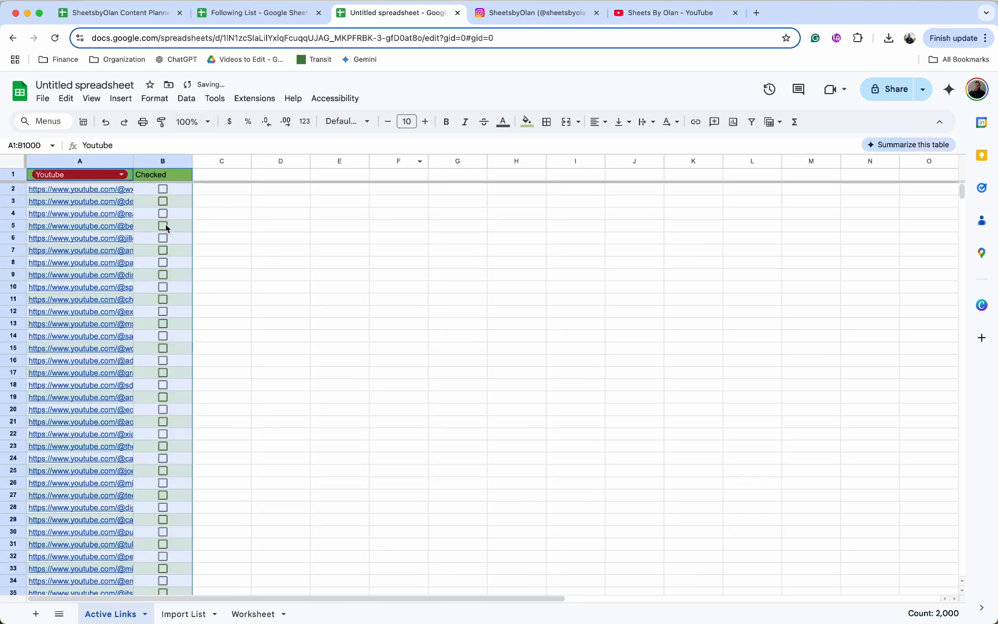
# Widen column A to show the full links and test the profile link in A2, closing its page again.
pyautogui.moveTo(134, 161); pyautogui.dragTo(191, 162)
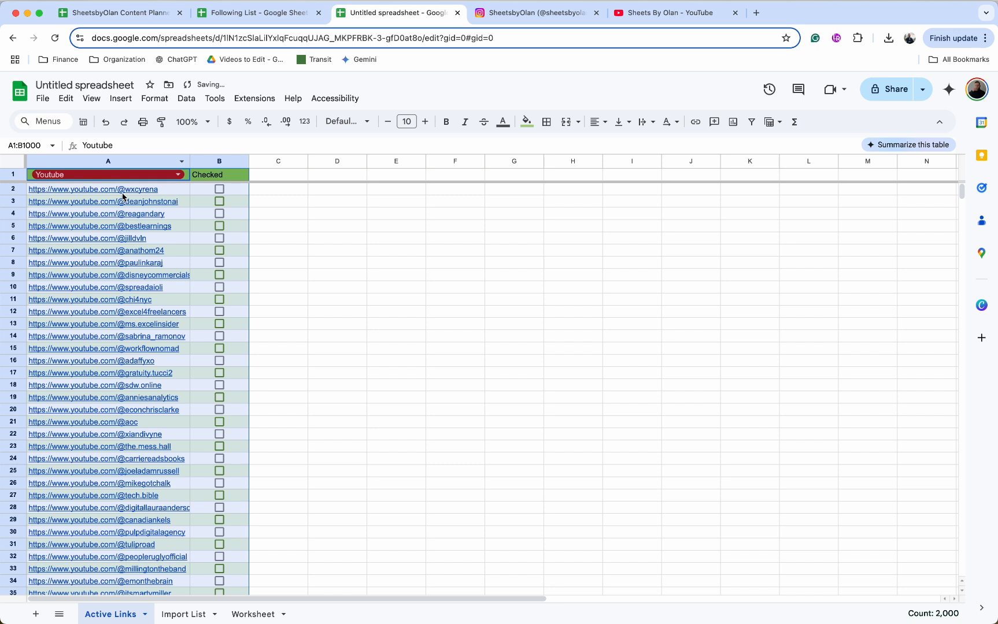
pyautogui.moveTo(123, 196)
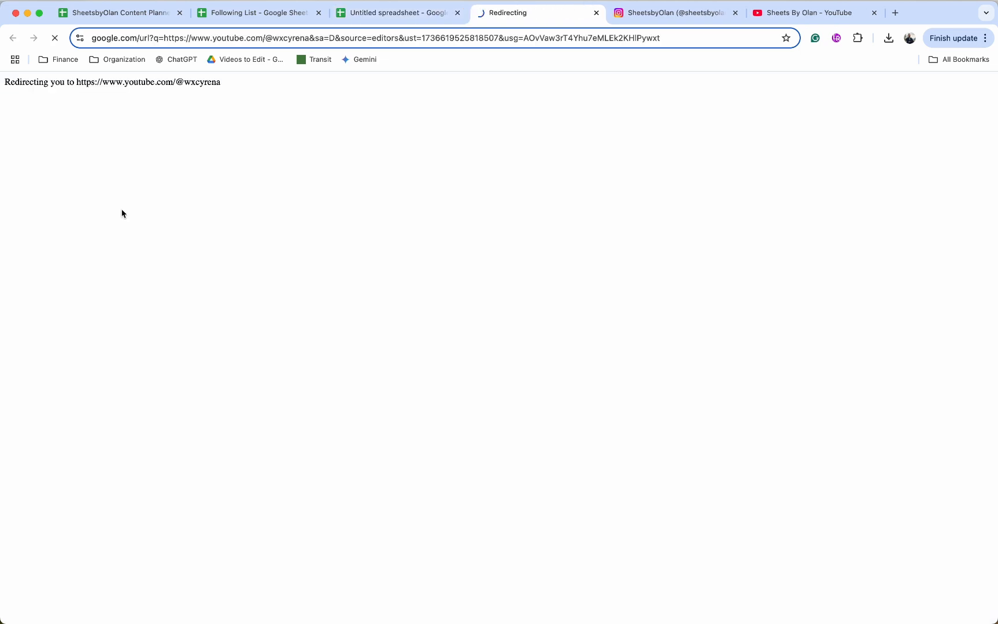
pyautogui.click(123, 210)
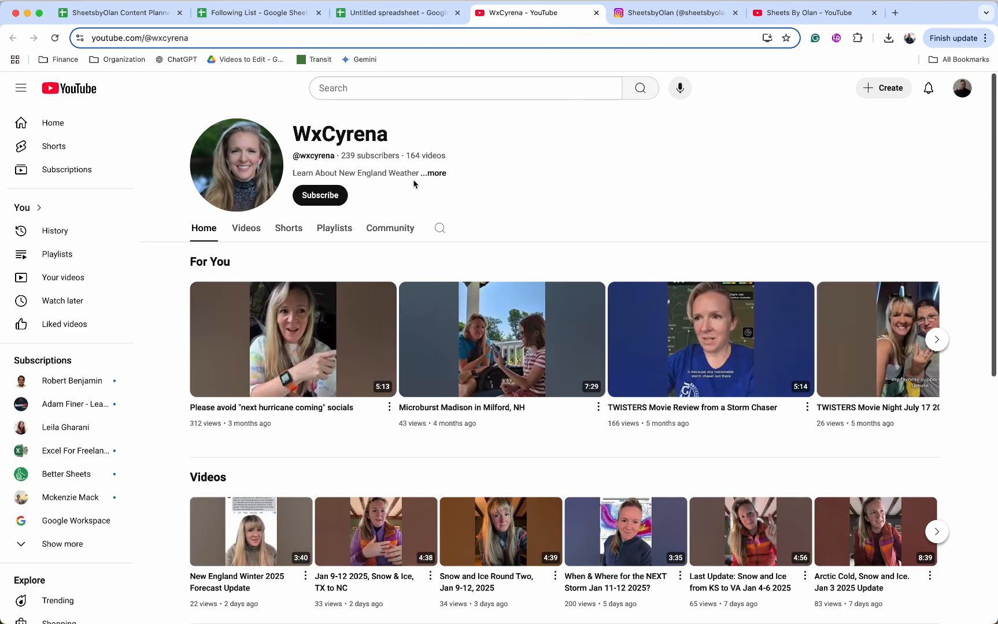
pyautogui.press('super+w')
# Review the formula in A2 of Active Links against the Platform and Root columns of the Worksheet sheet.
pyautogui.moveTo(164, 232)
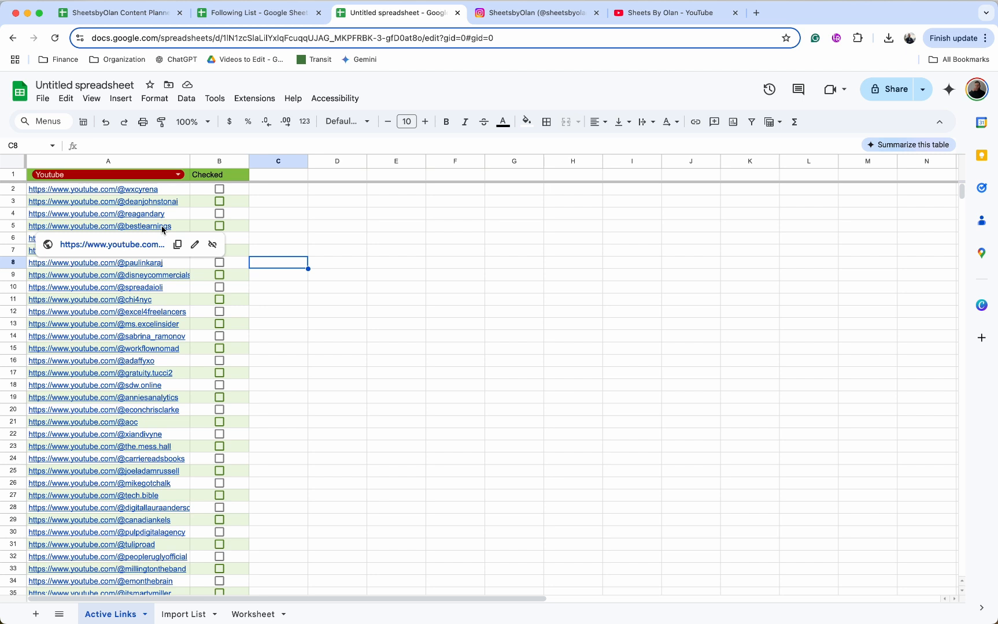
pyautogui.click(234, 189)
pyautogui.click(280, 204)
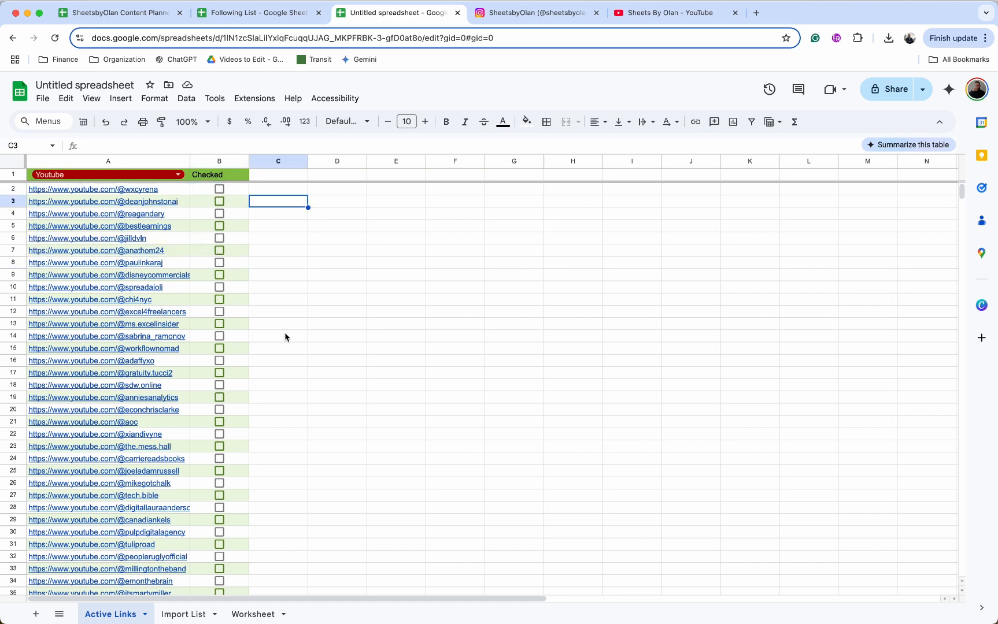
pyautogui.click(127, 193)
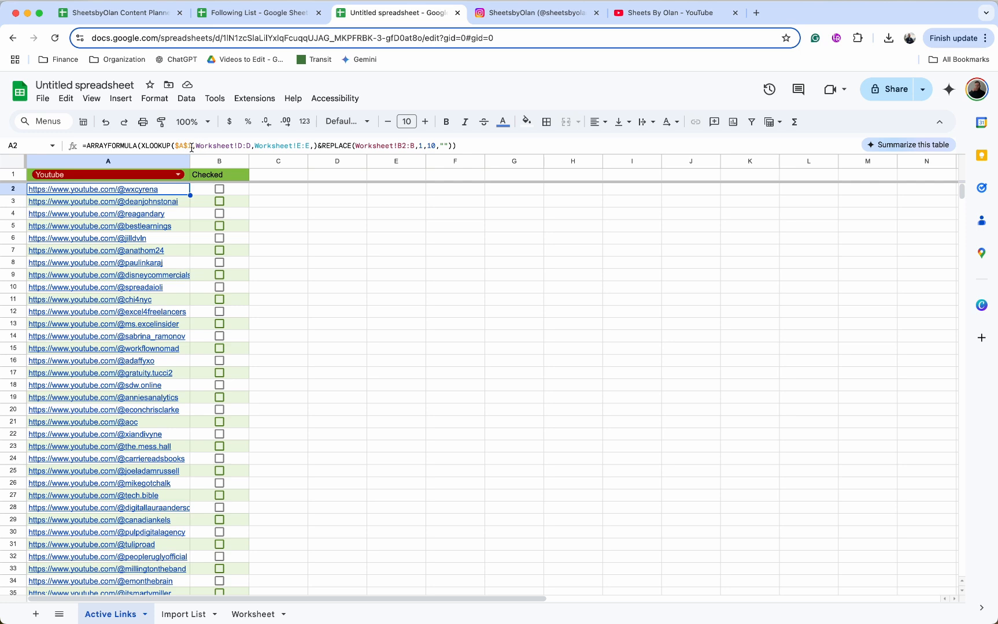
pyautogui.click(255, 614)
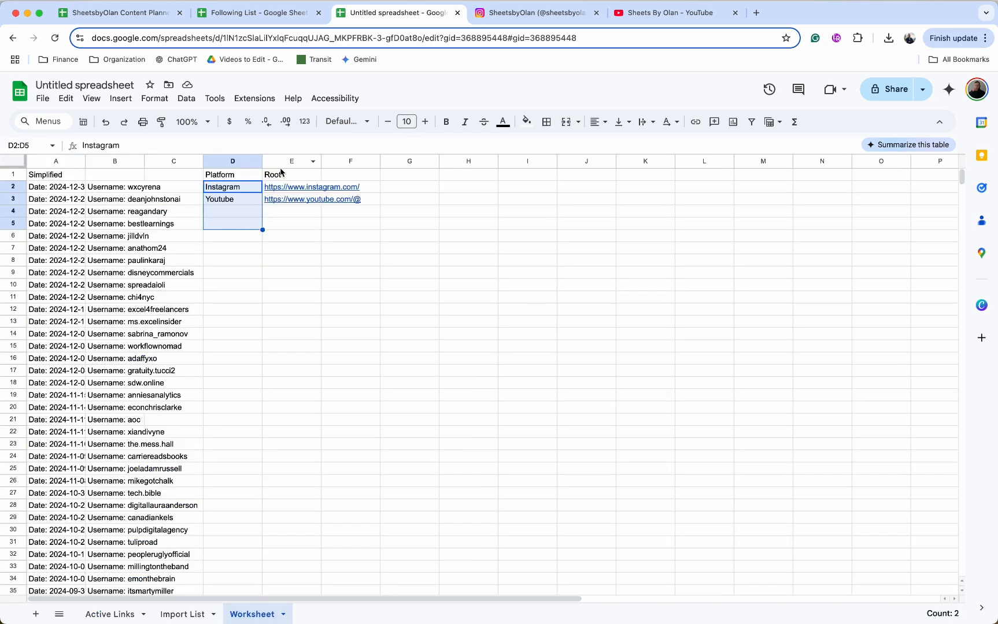
pyautogui.click(122, 612)
pyautogui.click(67, 192)
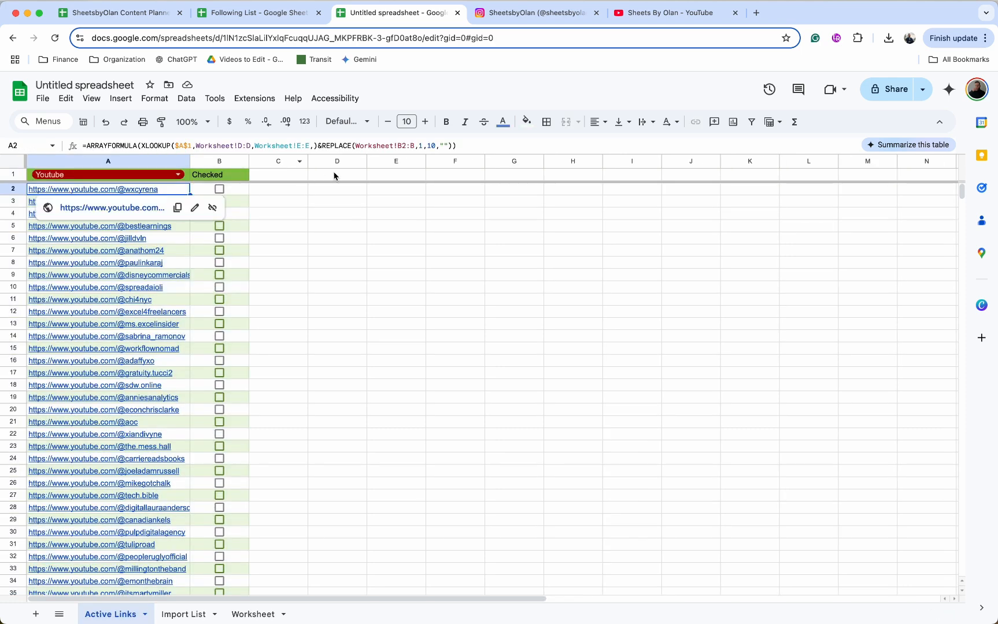
# In cell E7 of the Worksheet sheet, enter =REPLACE(B7,1,10,"") to strip the prefix from the username in B7.
pyautogui.click(253, 614)
pyautogui.write('=replace')
pyautogui.press('Tab')
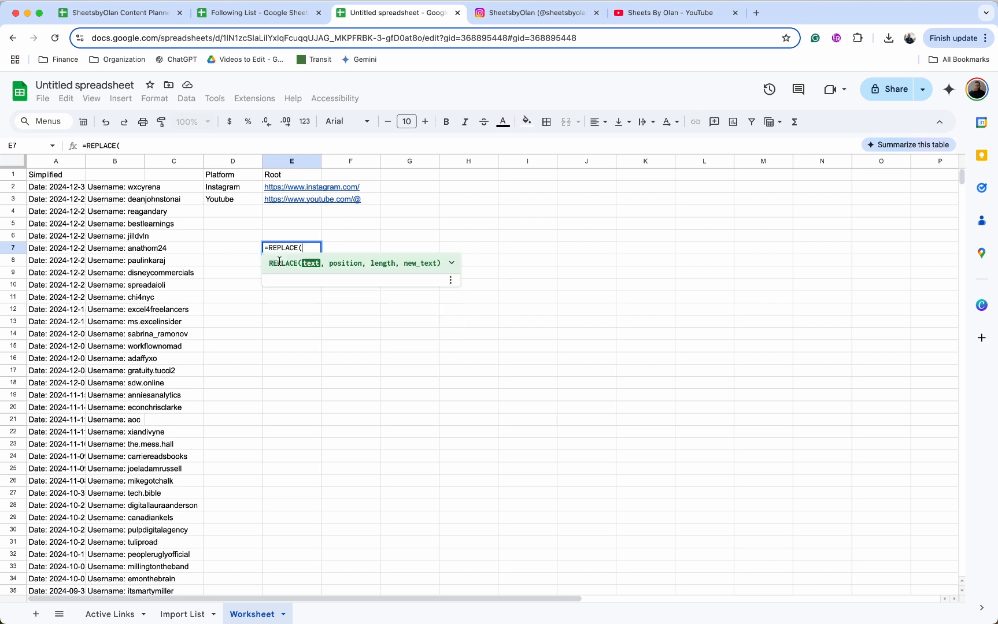
pyautogui.click(107, 253)
pyautogui.write(',')
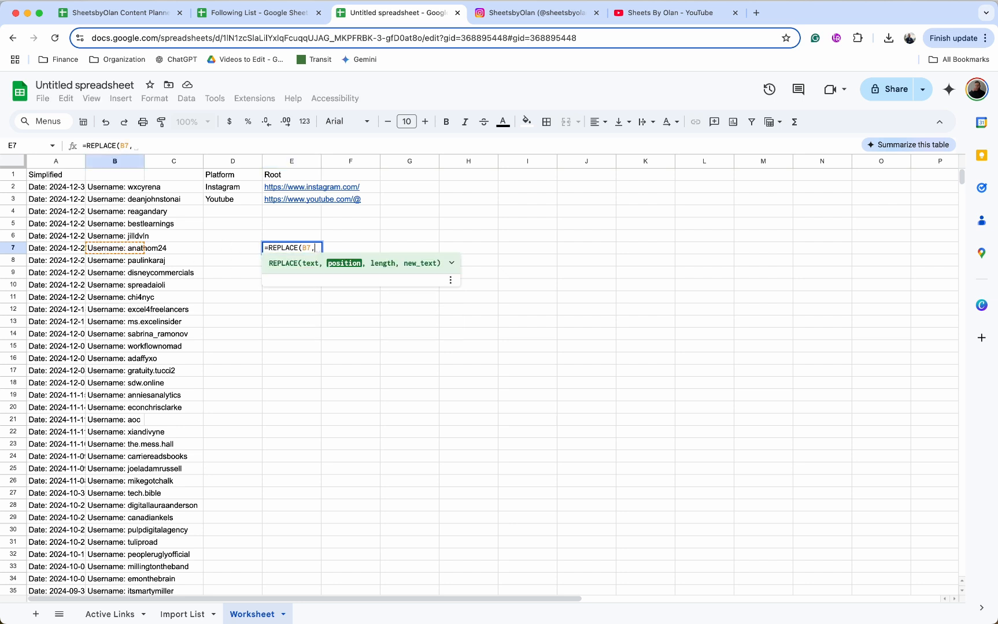
pyautogui.write('1')
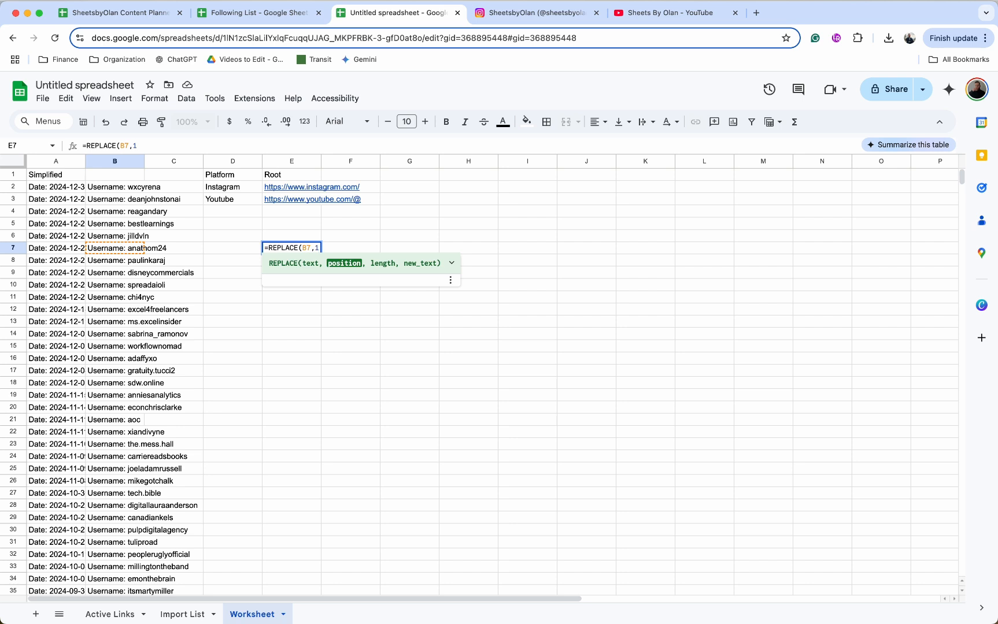
pyautogui.write(',10')
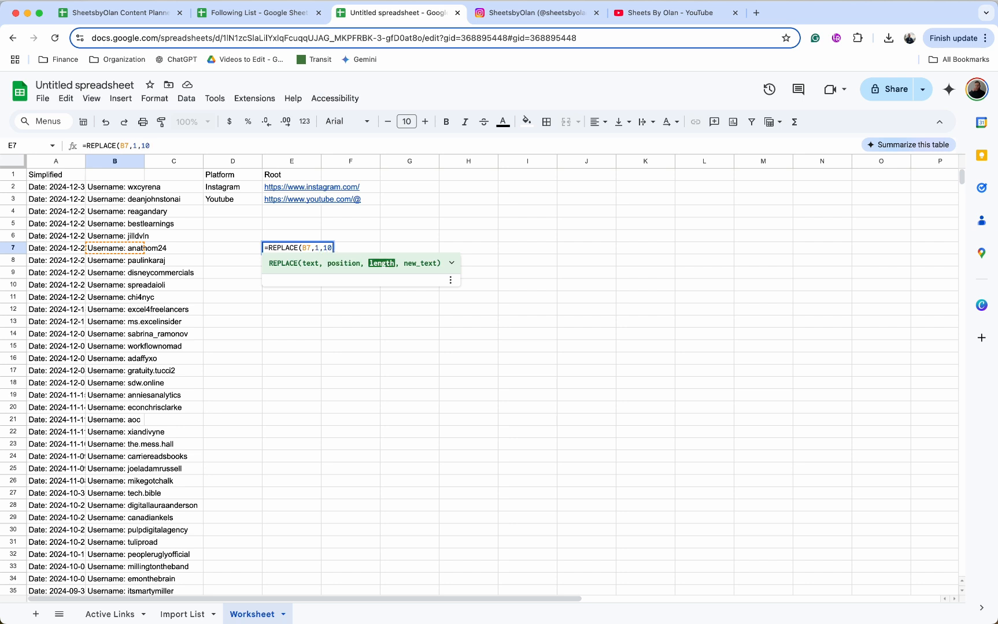
pyautogui.write(',')
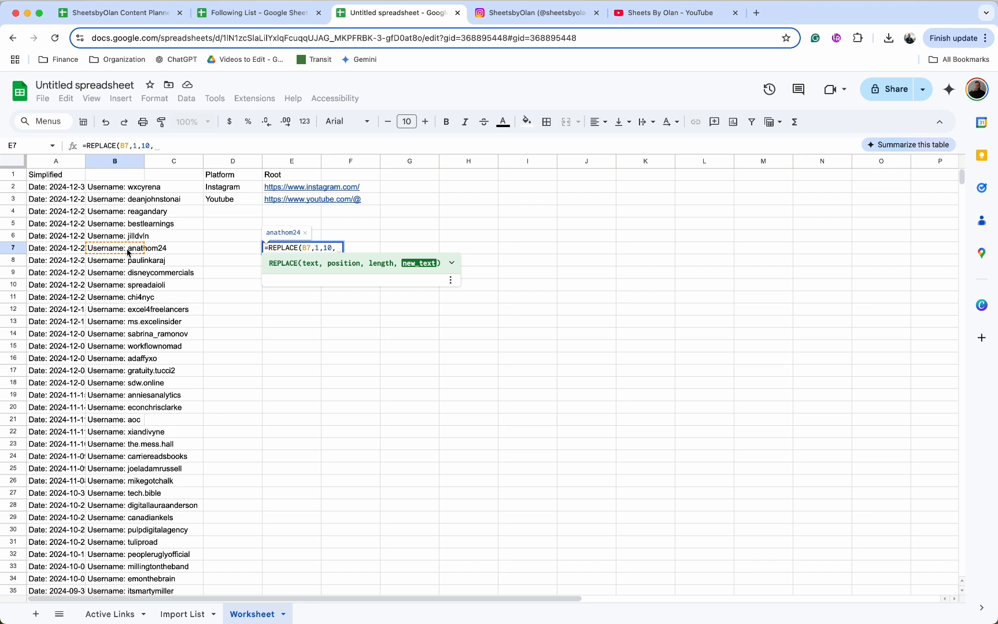
pyautogui.write('""')
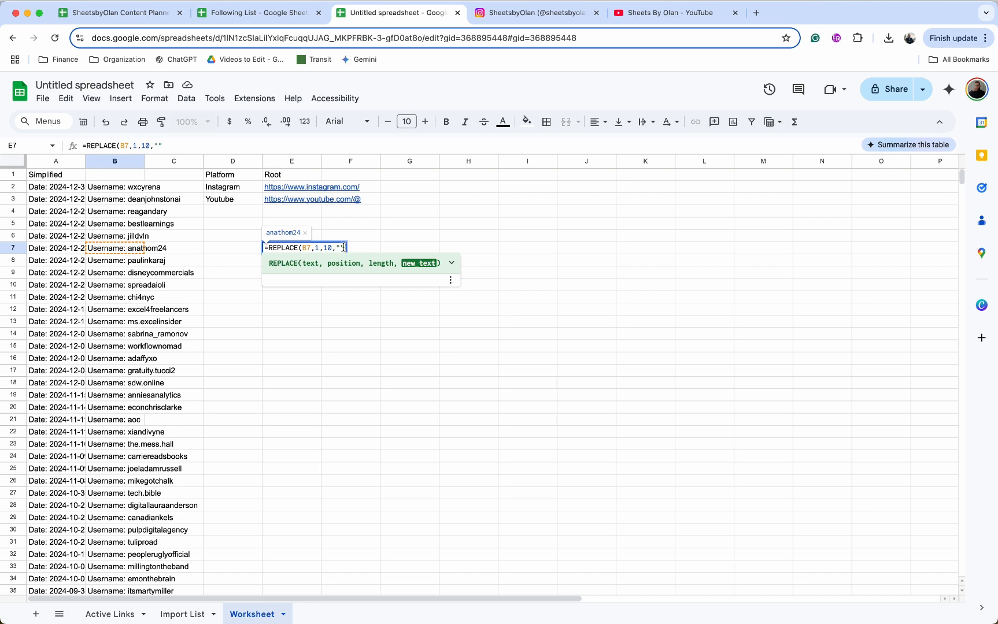
pyautogui.write(')')
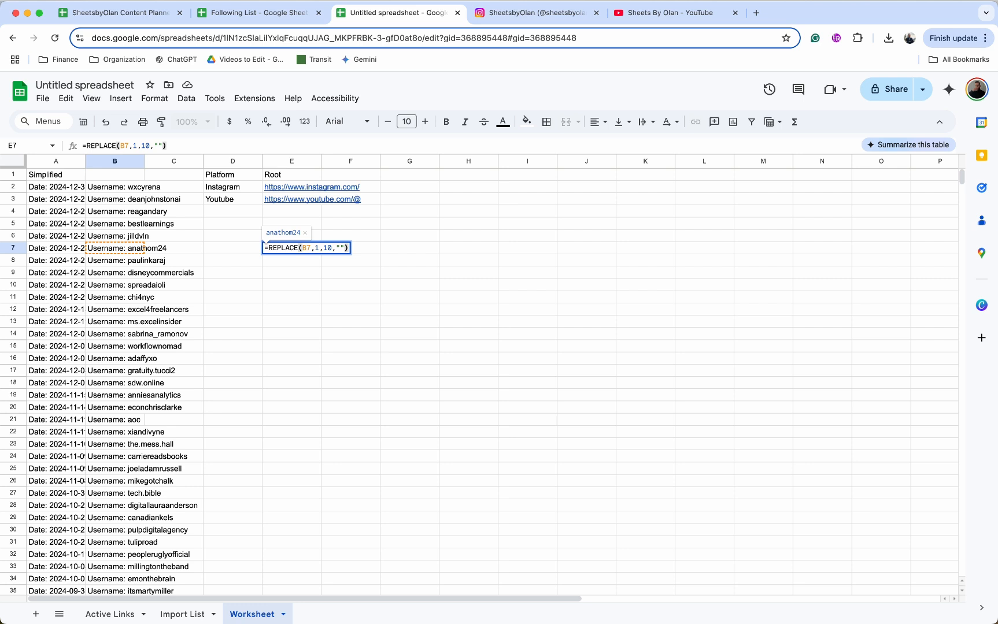
pyautogui.press('super+Return')
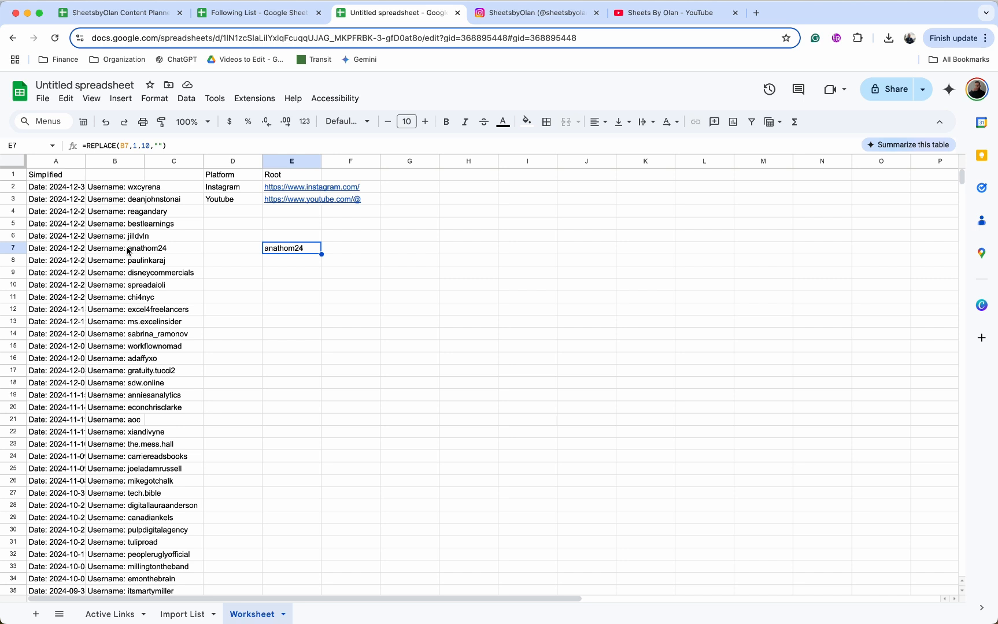
# Enter an XLOOKUP in G7 that finds D2 in column D and returns the root link from column E.
pyautogui.click(401, 249)
pyautogui.write('=xlook')
pyautogui.click(435, 270)
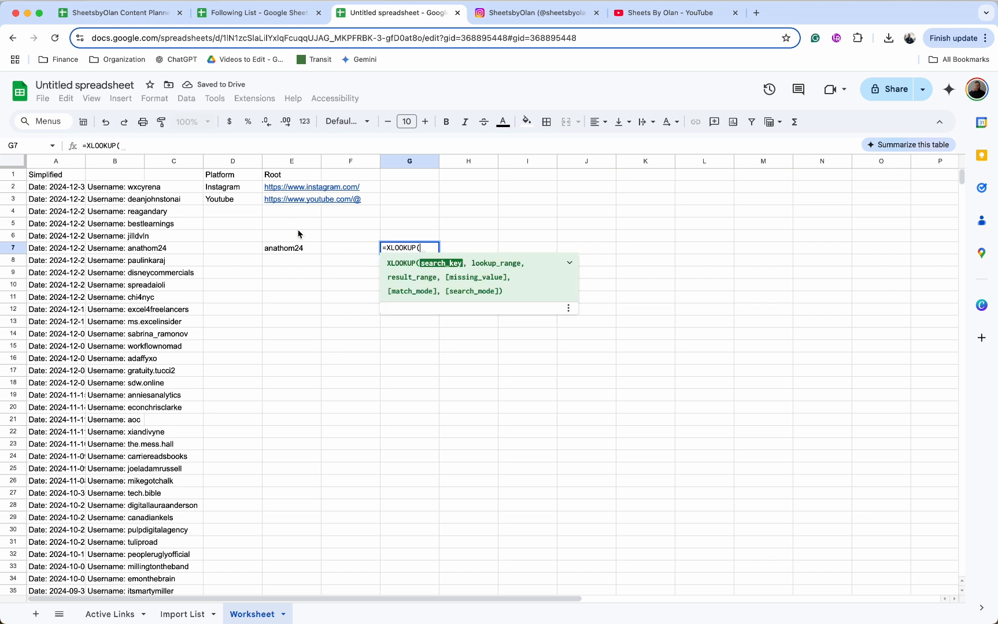
pyautogui.click(230, 190)
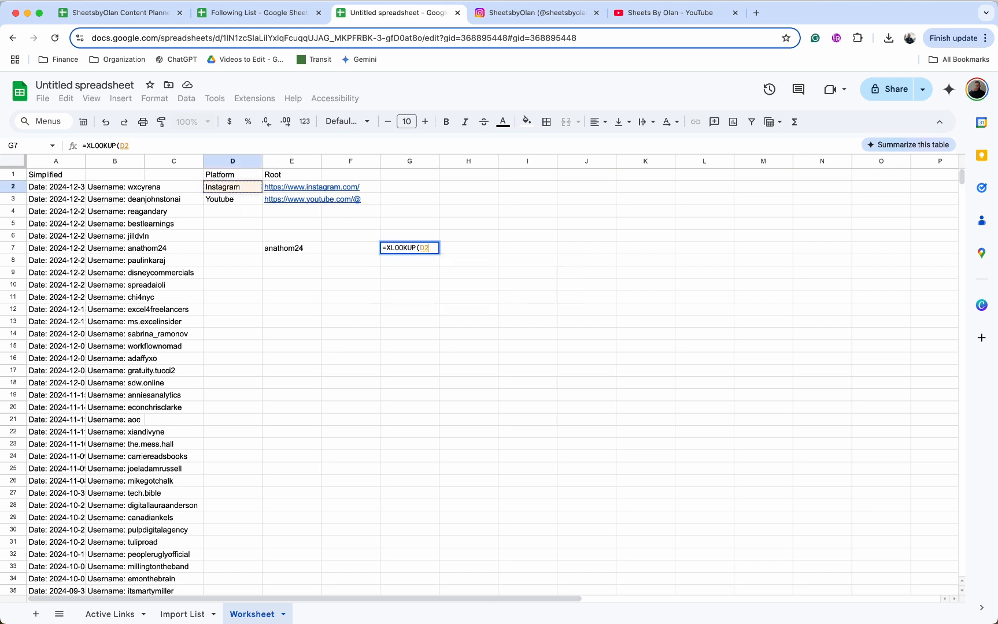
pyautogui.write(',')
pyautogui.click(242, 162)
pyautogui.write(',')
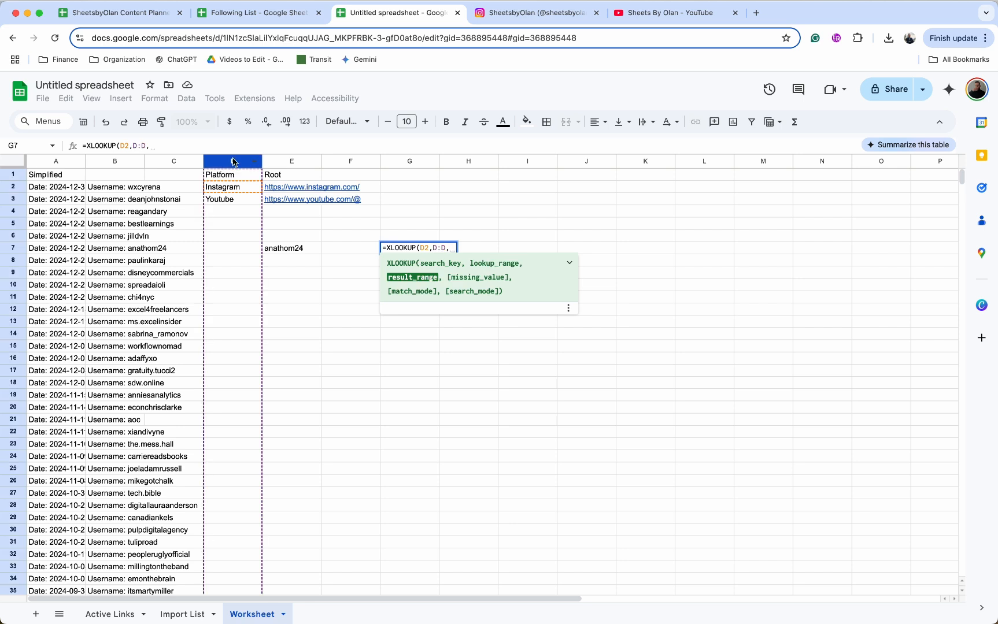
pyautogui.click(293, 161)
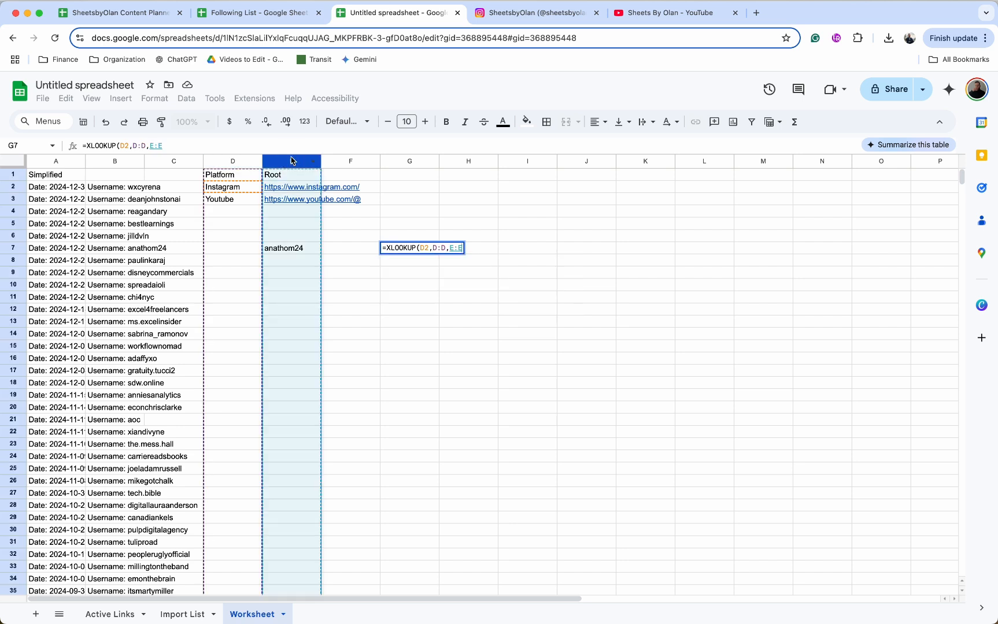
pyautogui.press('Return')
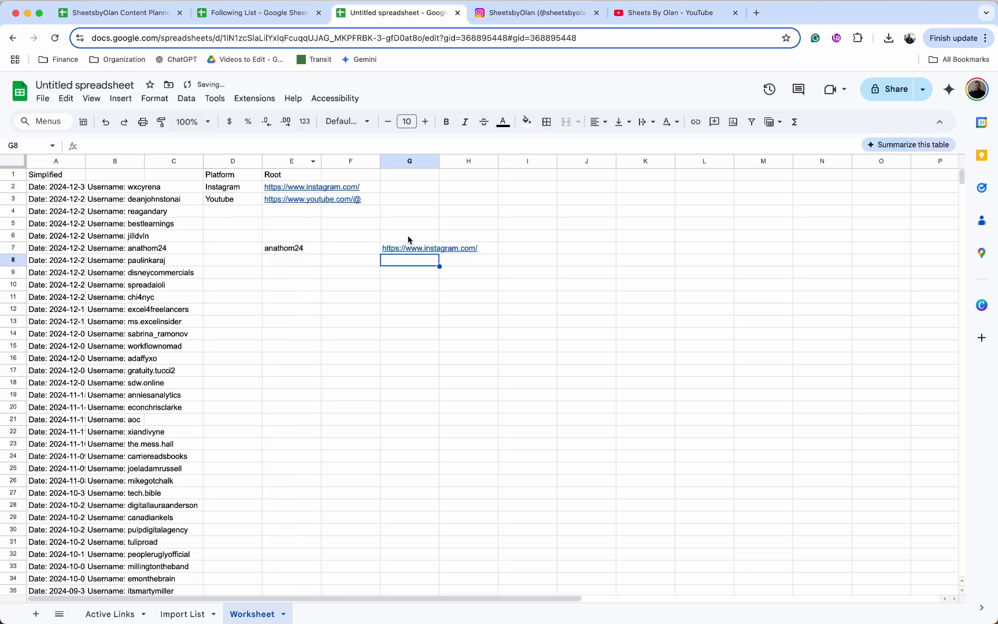
pyautogui.click(391, 249)
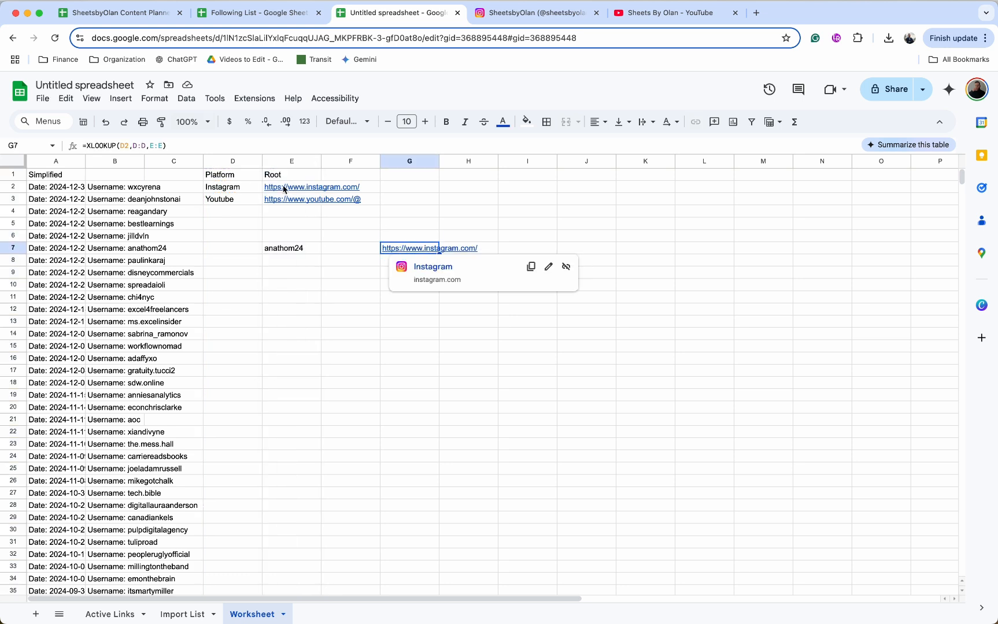
# Enter =G7&E7 in G9 to join the root link with the stripped username, and inspect the combined link.
pyautogui.click(393, 273)
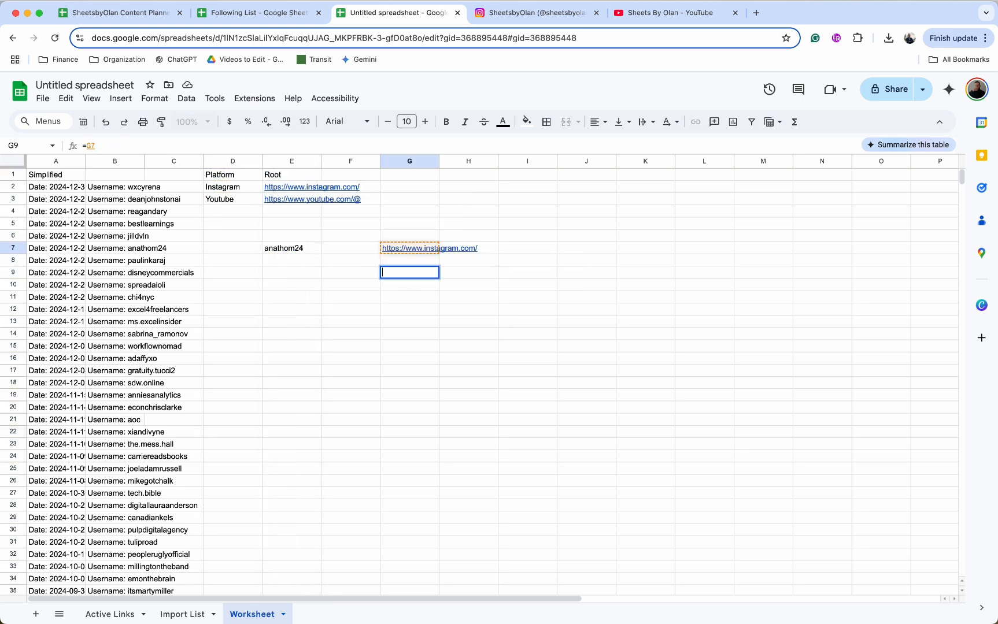
pyautogui.write('=')
pyautogui.click(424, 248)
pyautogui.write('&')
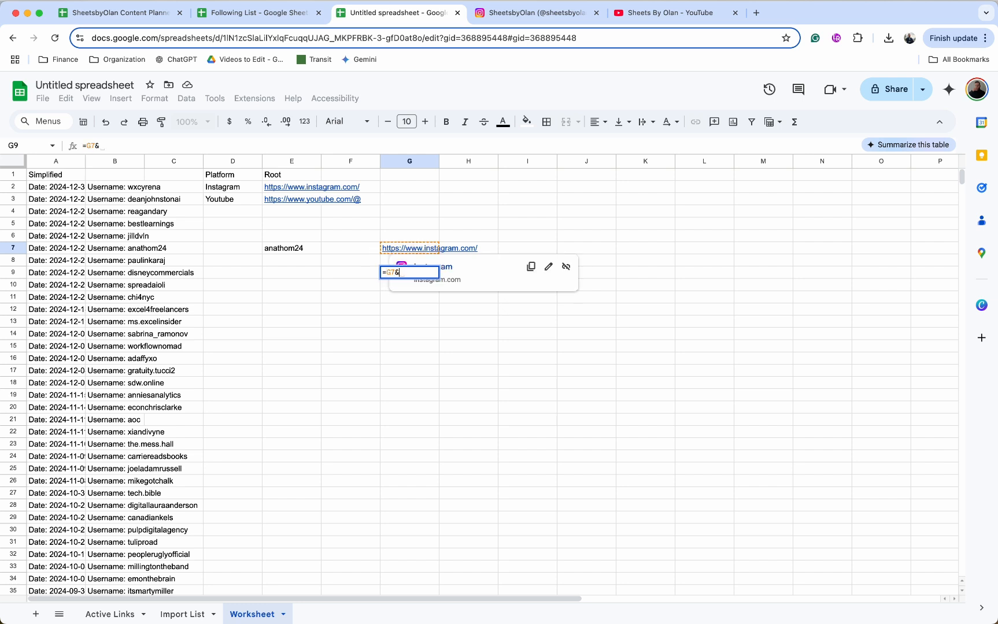
pyautogui.click(306, 247)
pyautogui.press('Return')
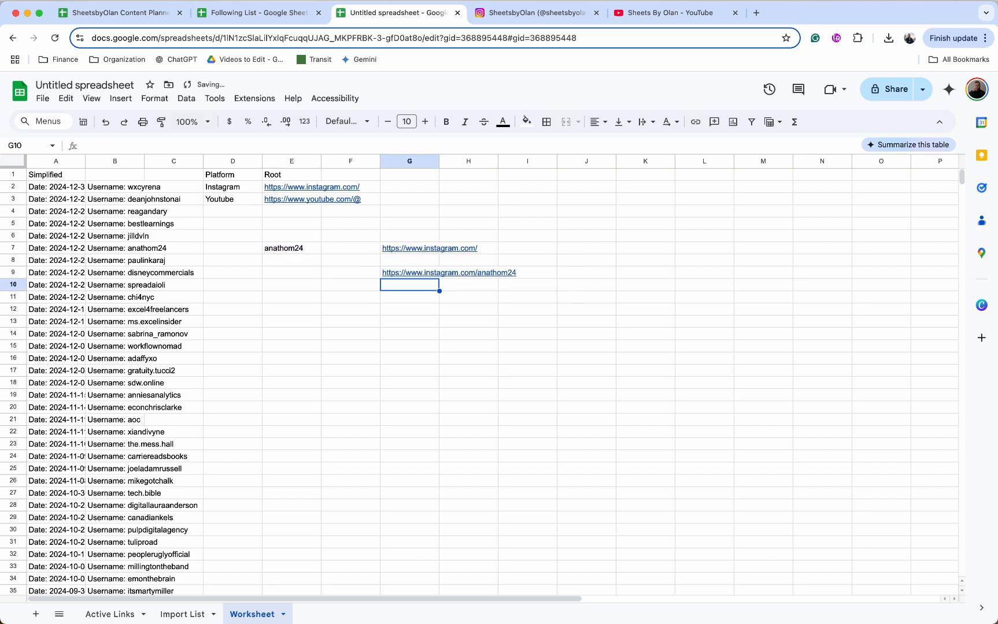
pyautogui.click(416, 274)
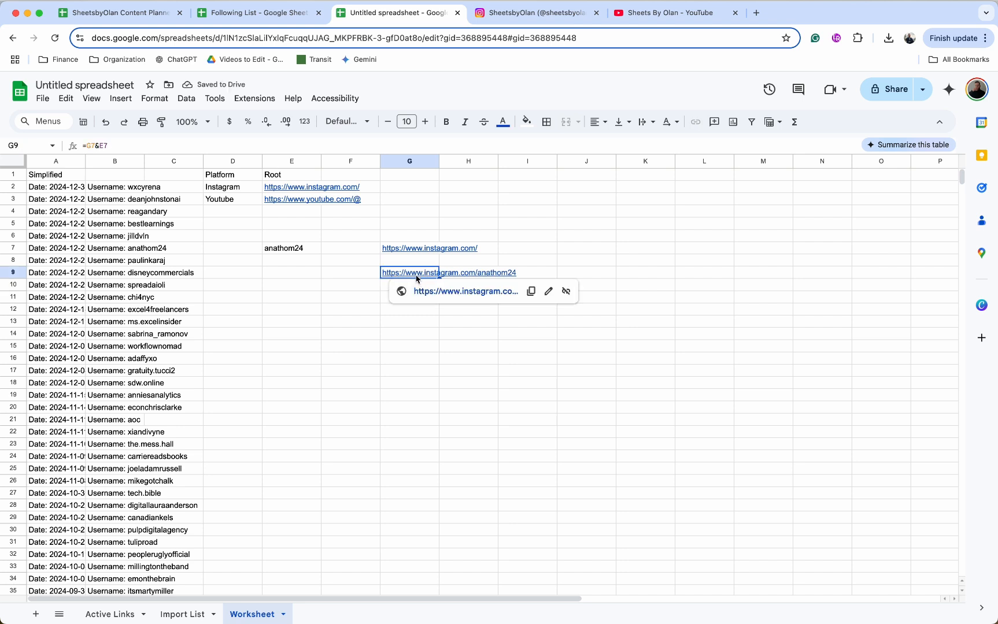
# Clear the example formulas from G5:G12 of the Worksheet sheet.
pyautogui.moveTo(413, 224); pyautogui.dragTo(410, 311)
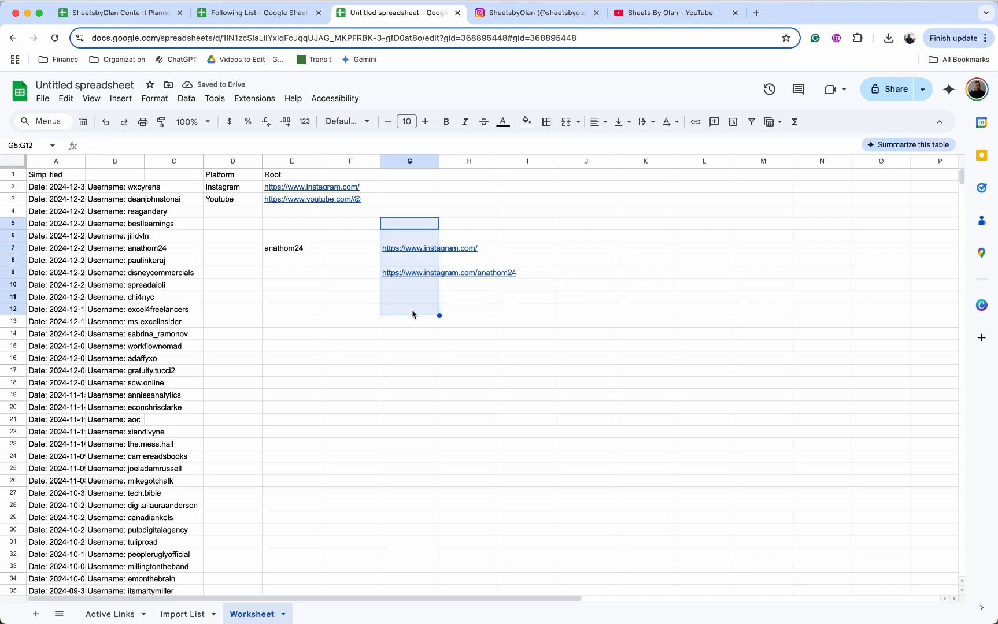
pyautogui.press('Delete')
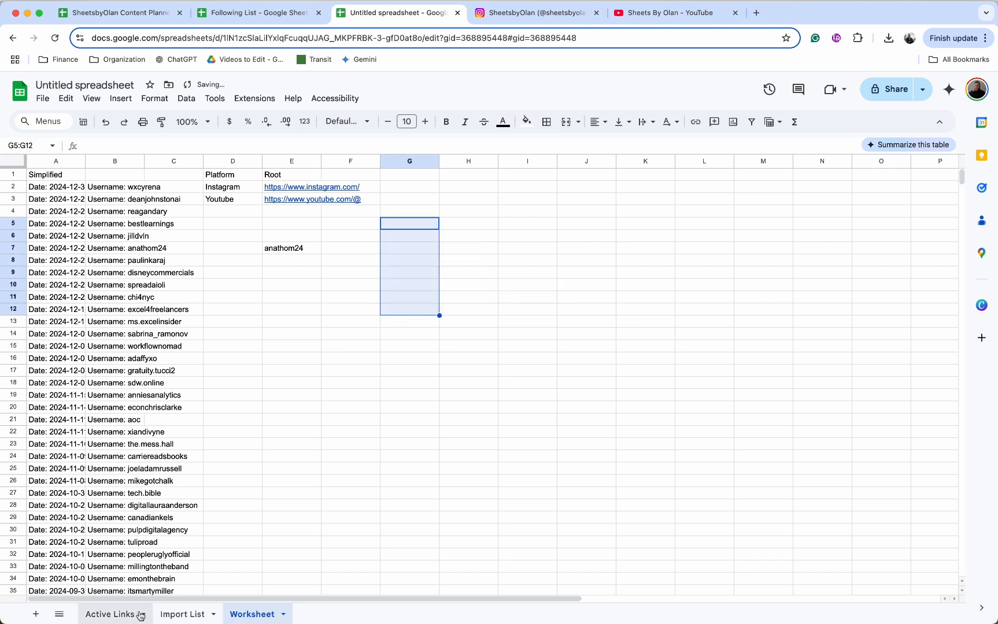
# Return to Active Links and compare the array formula in A2 with the link cells it fills below, such as A10.
pyautogui.click(122, 615)
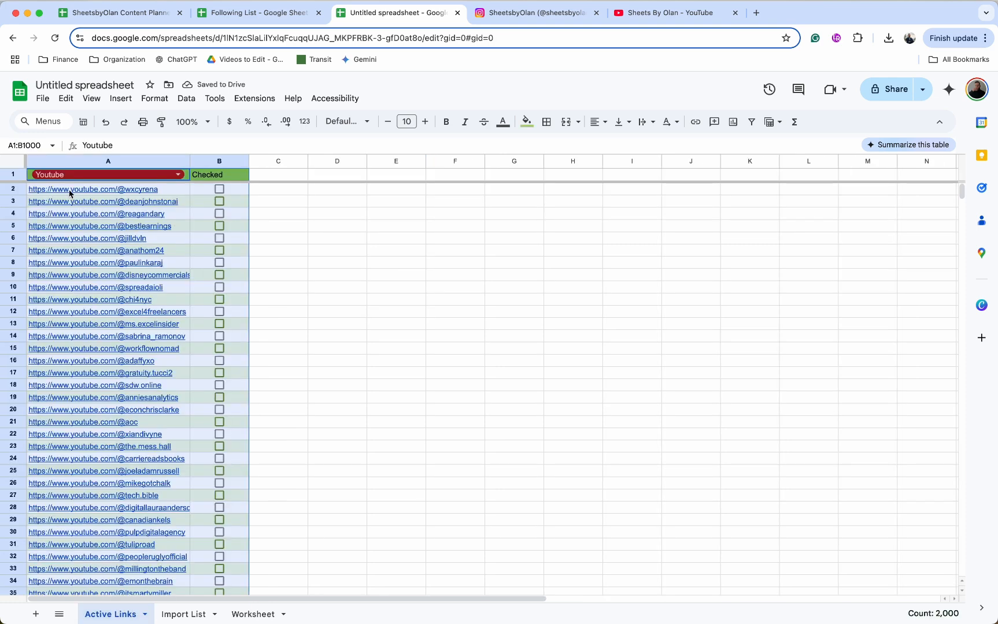
pyautogui.click(71, 192)
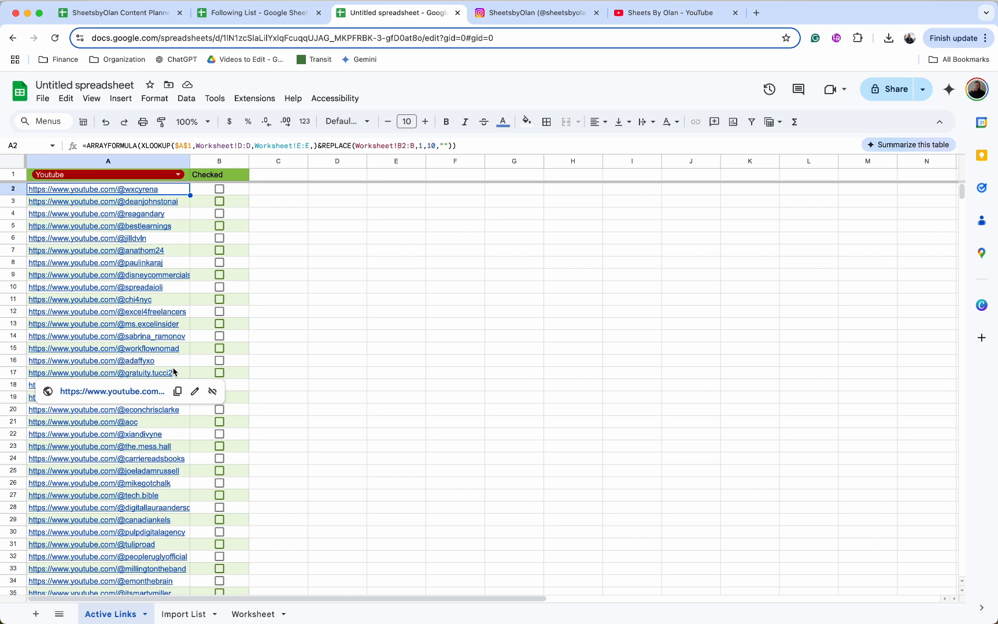
pyautogui.click(187, 292)
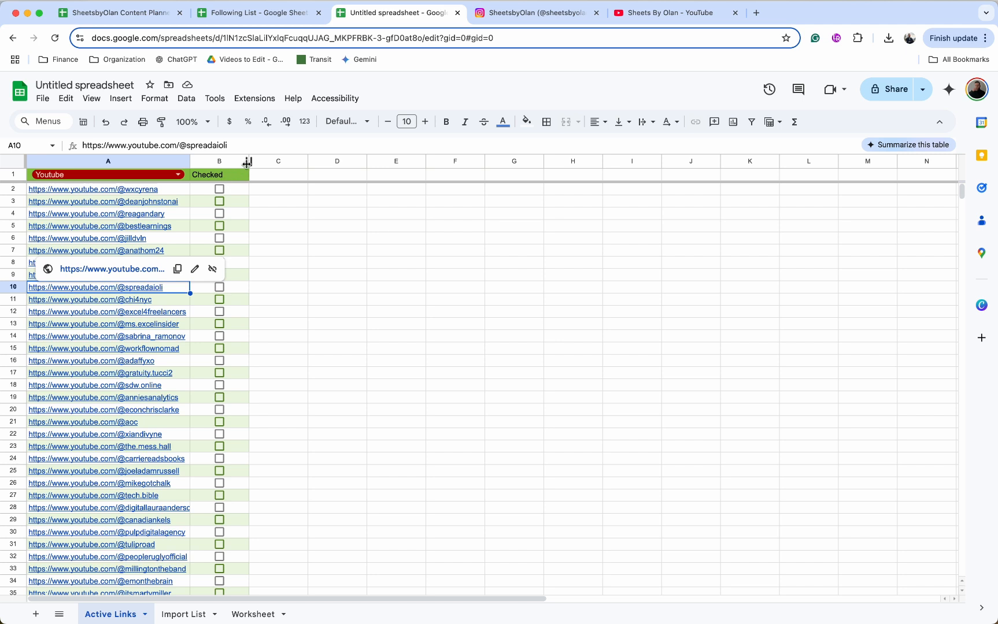
pyautogui.click(181, 227)
pyautogui.click(187, 190)
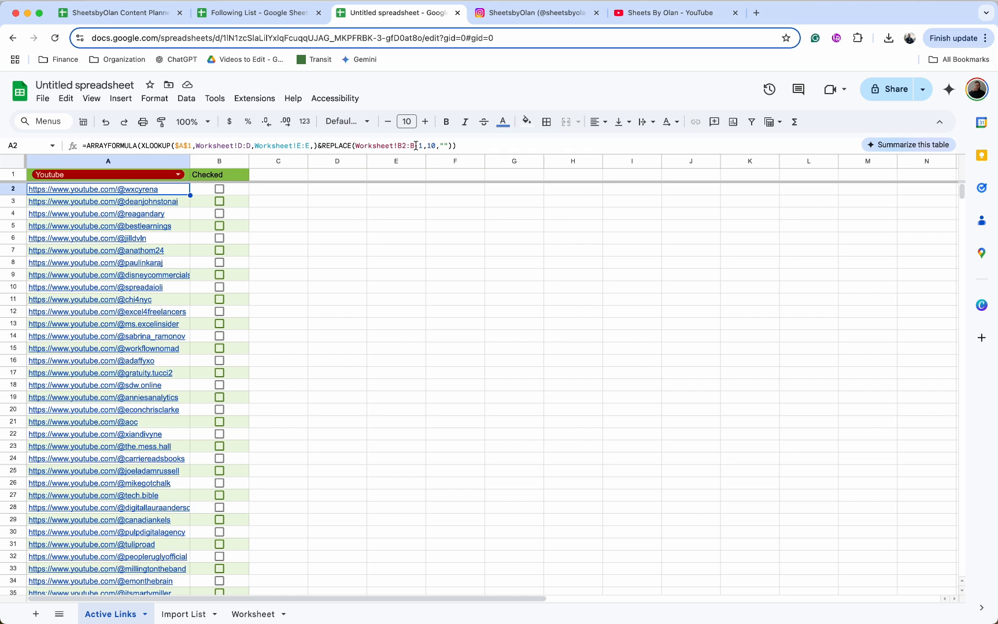
pyautogui.click(316, 282)
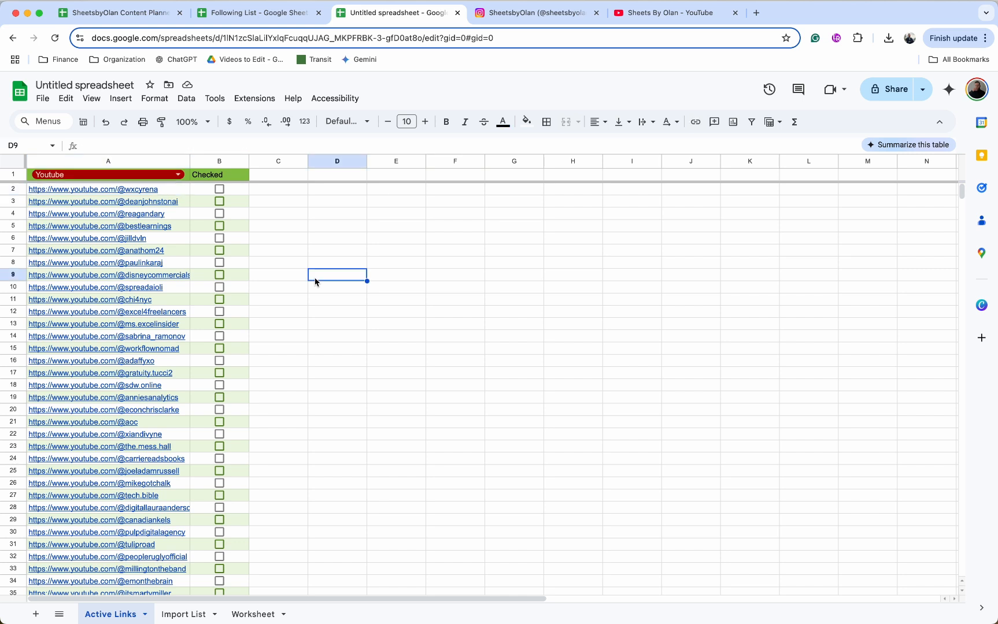